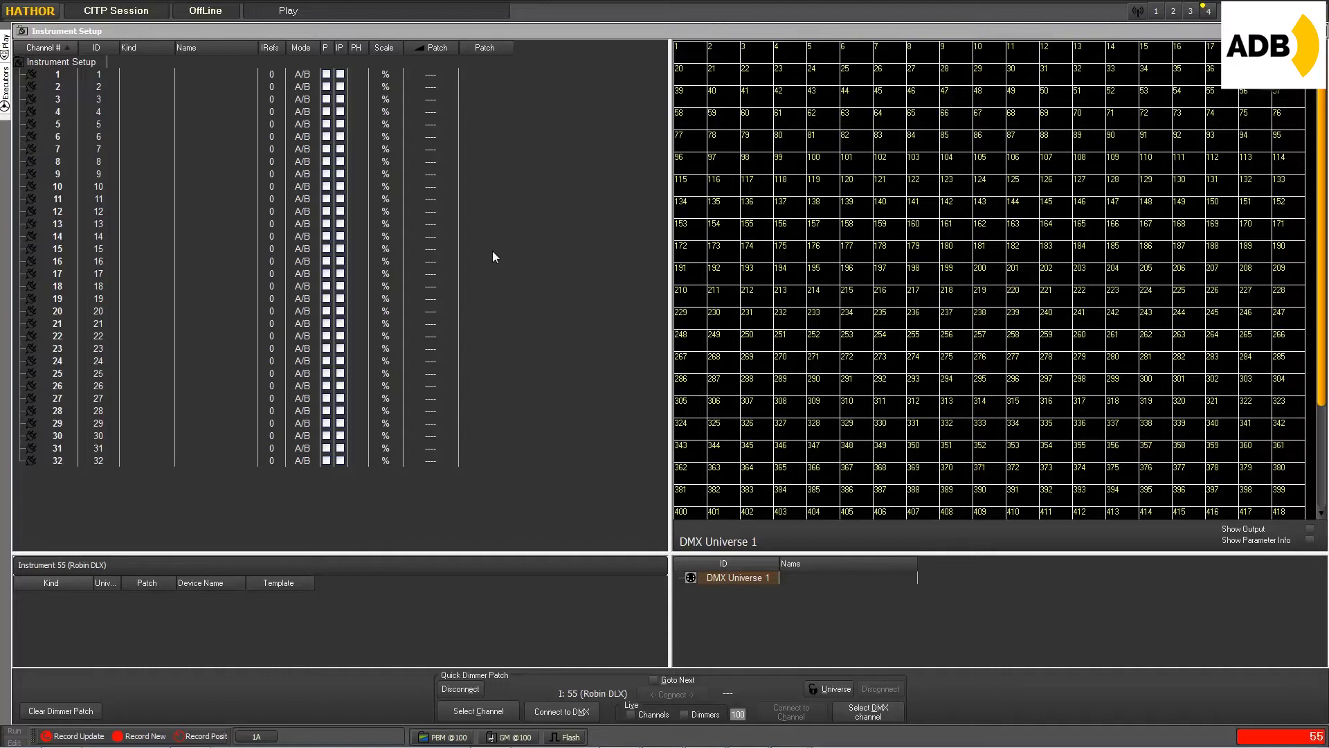
# Pin the Play browser open and start importing from the template database under Device Templates
pyautogui.click(5, 47)
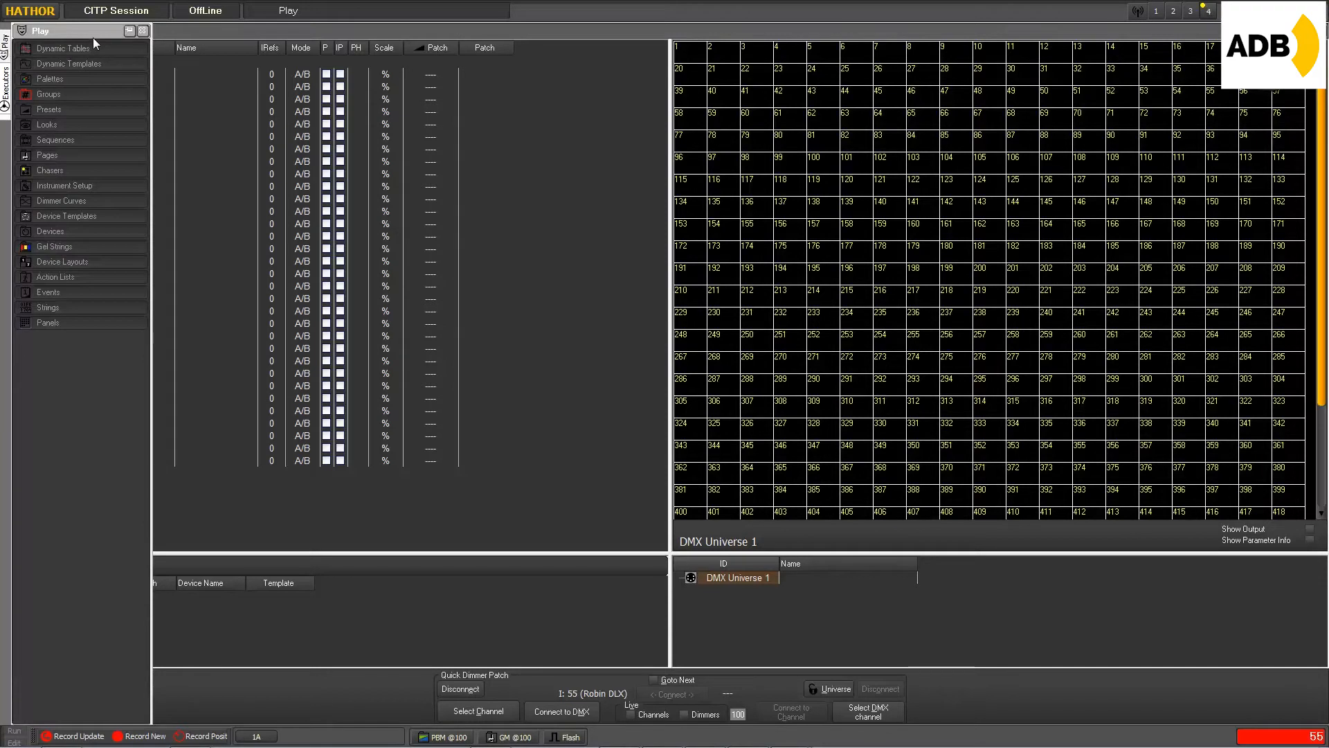
pyautogui.click(128, 31)
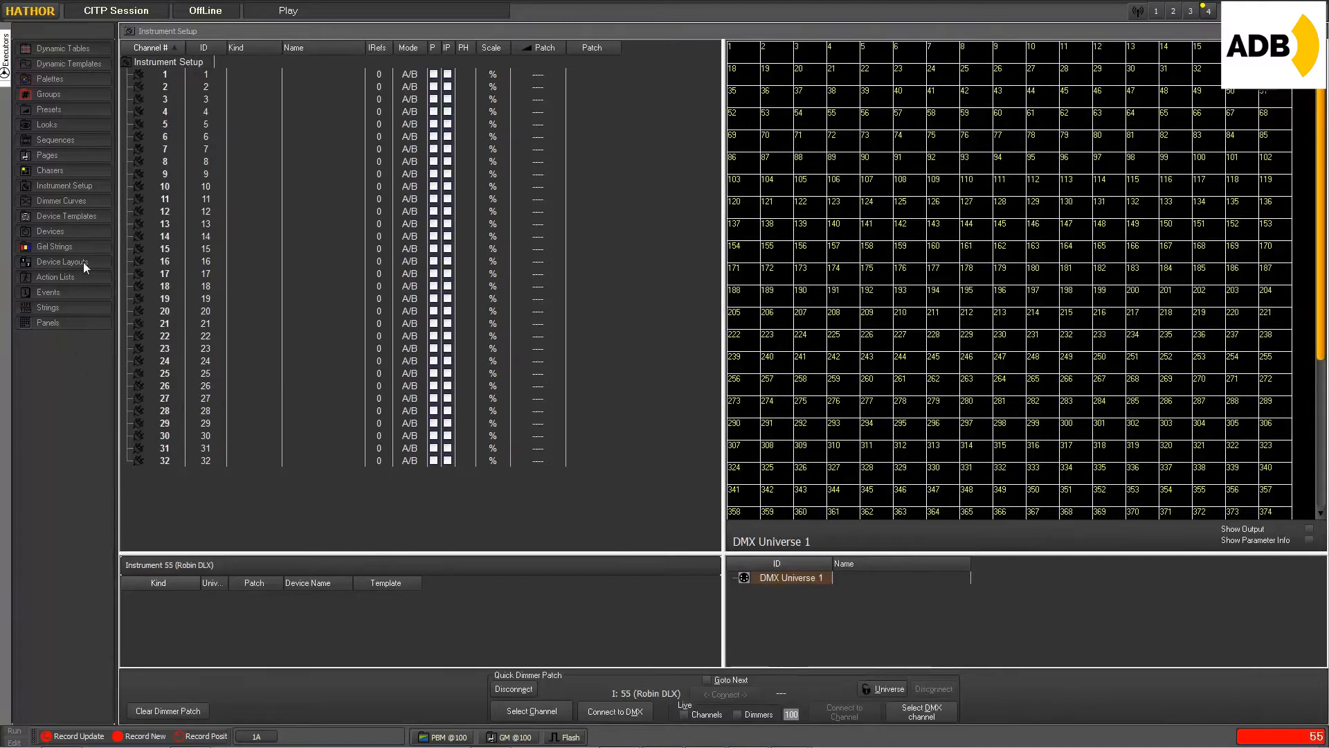
pyautogui.click(69, 219)
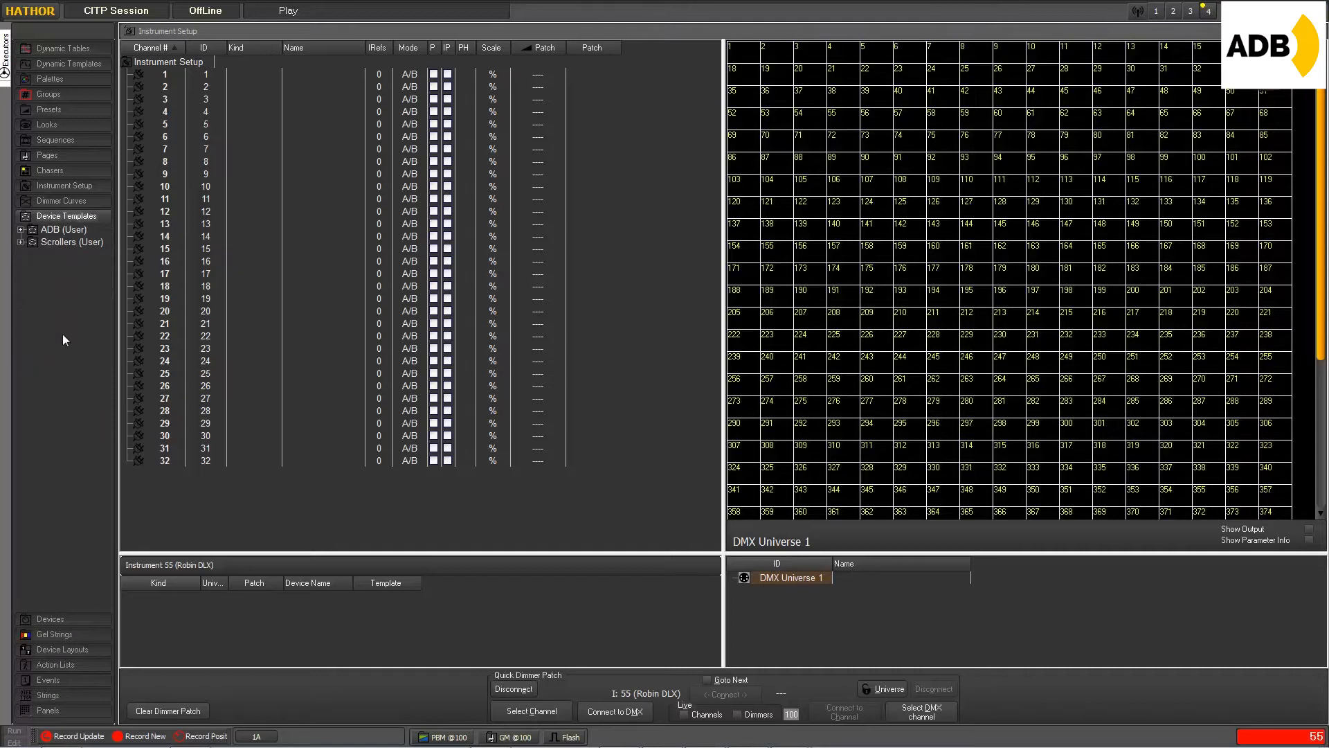
pyautogui.rightClick(62, 276)
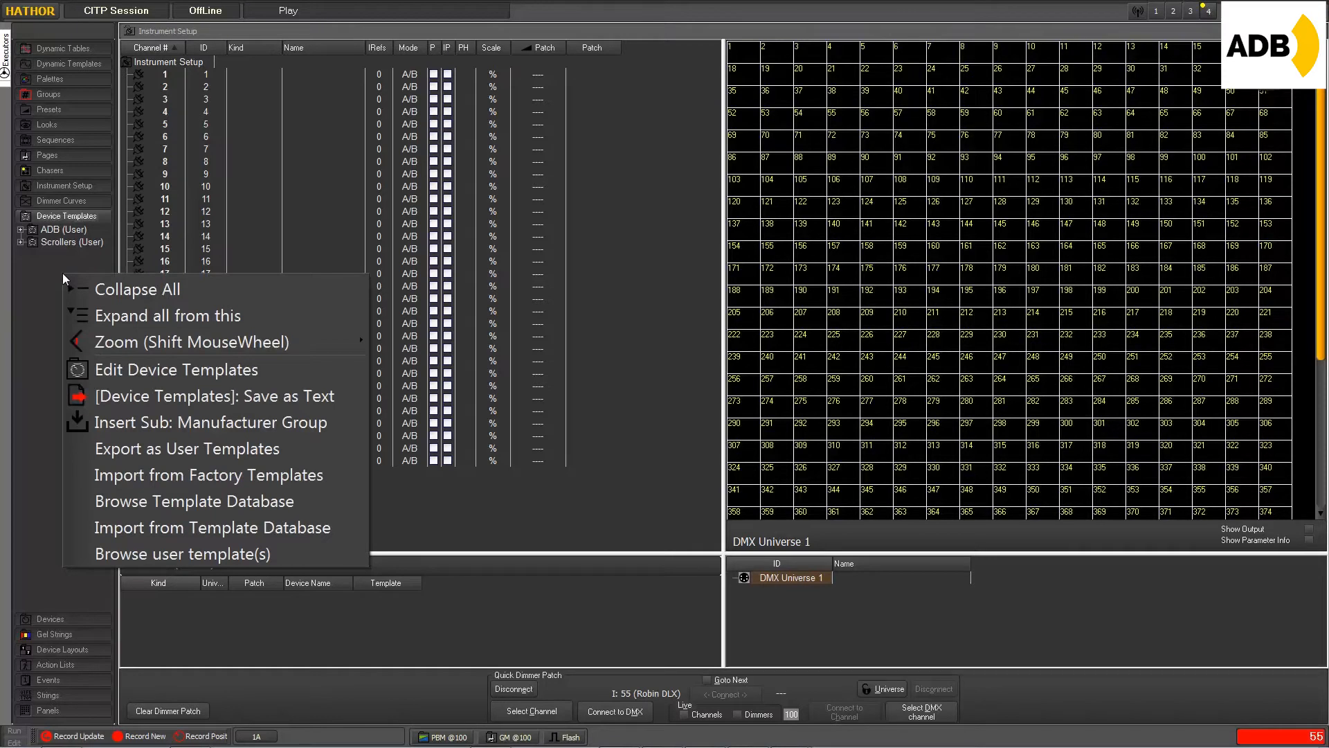
pyautogui.click(265, 532)
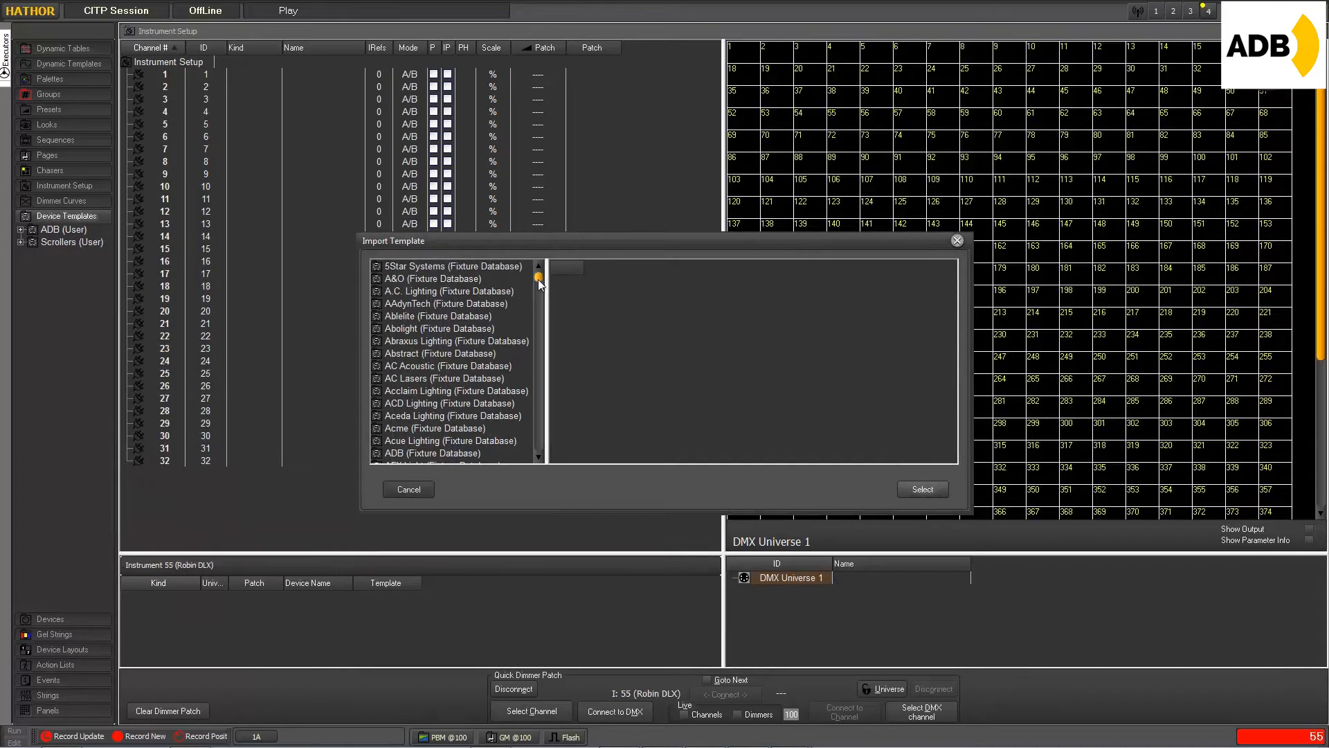
# Filter the fixture manufacturers by "clay" and select Clay Paky
pyautogui.moveTo(539, 284)
pyautogui.mouseDown()
pyautogui.moveTo(546, 457)
pyautogui.moveTo(550, 277)
pyautogui.mouseUp()
pyautogui.click(429, 269)
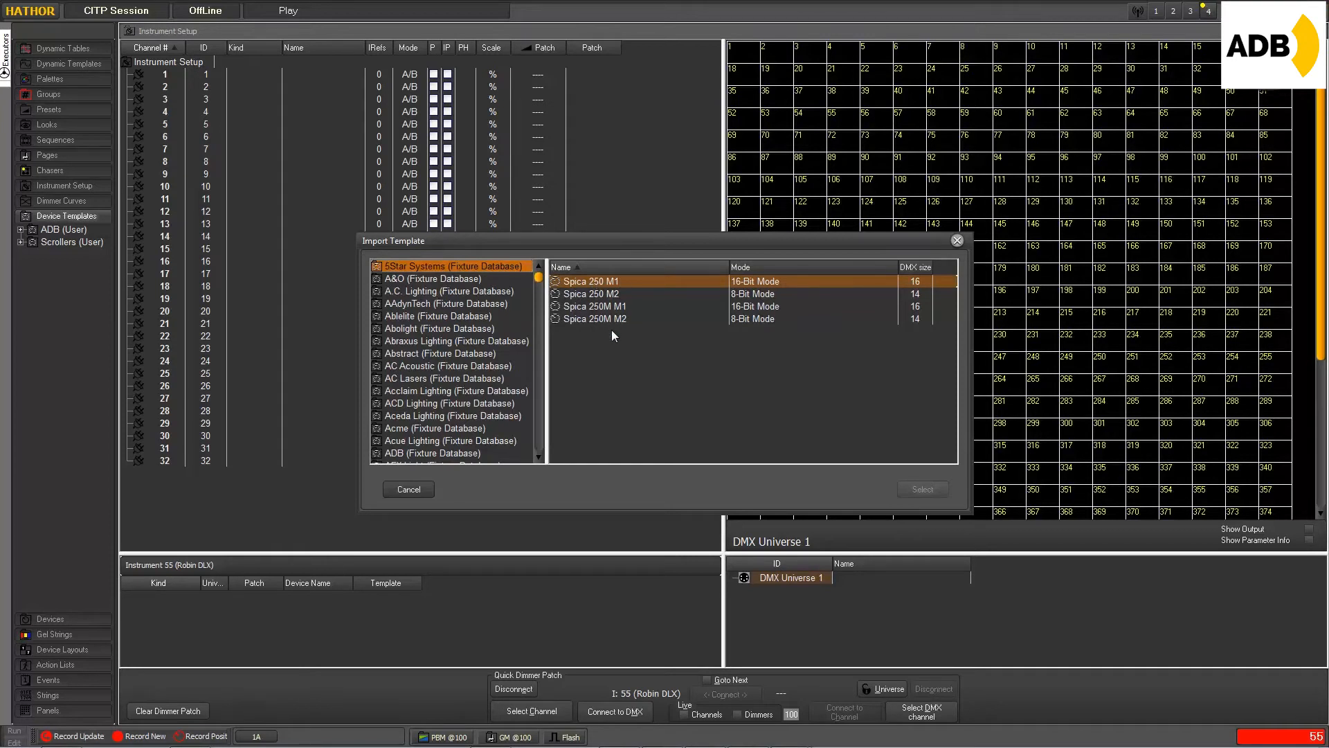
pyautogui.click(418, 353)
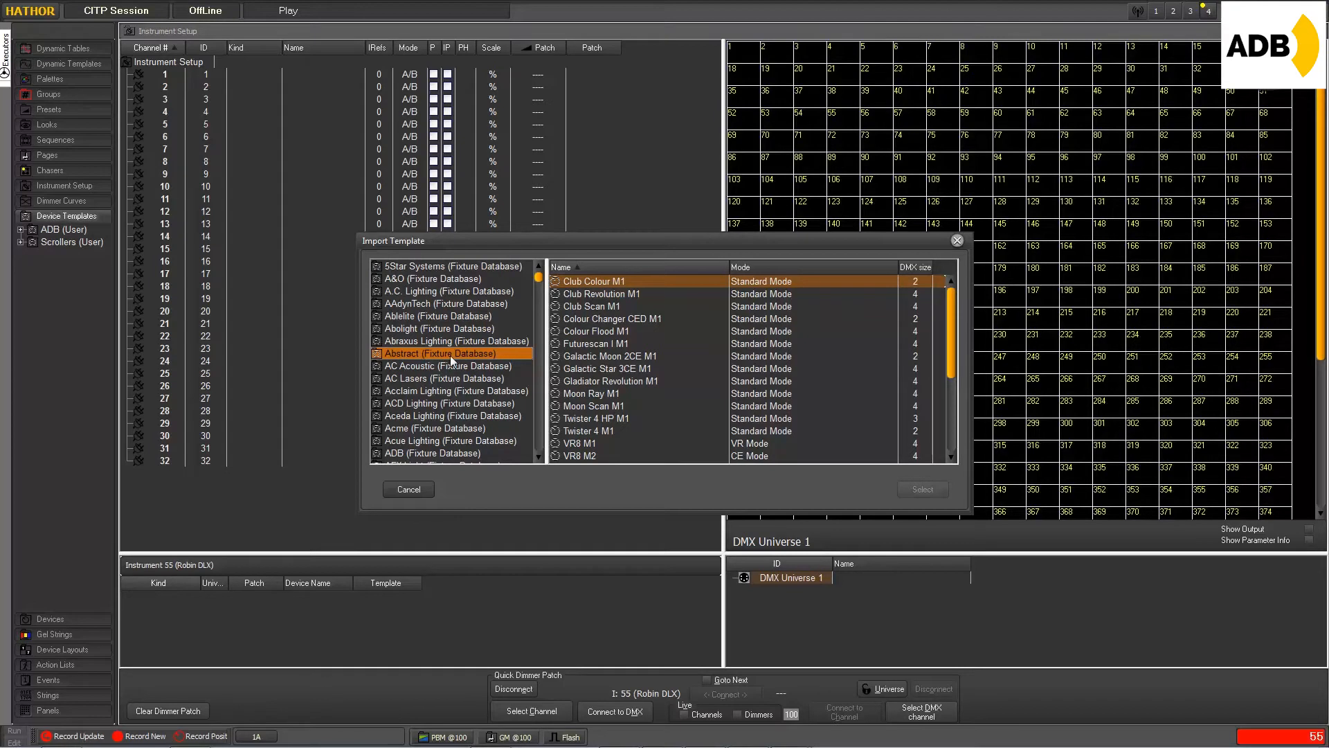
pyautogui.click(428, 330)
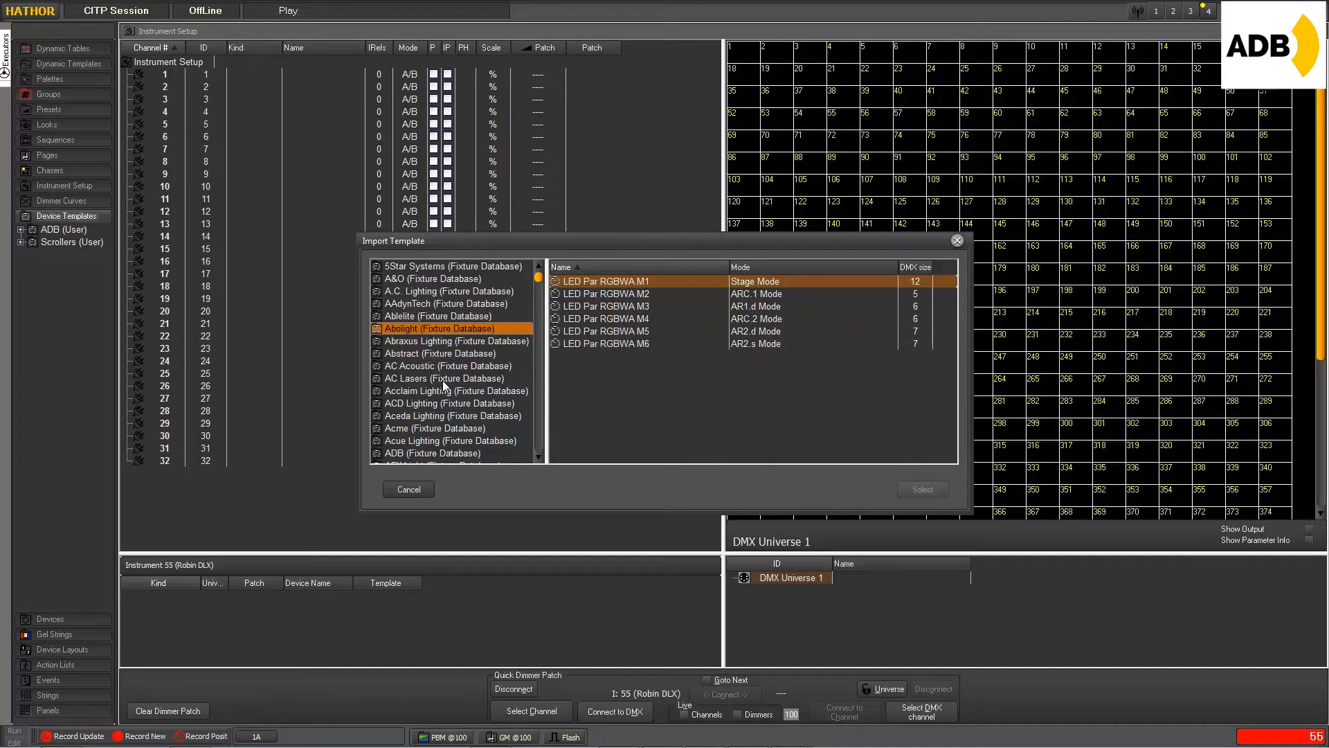
pyautogui.hotkey('ctrl', 'f')
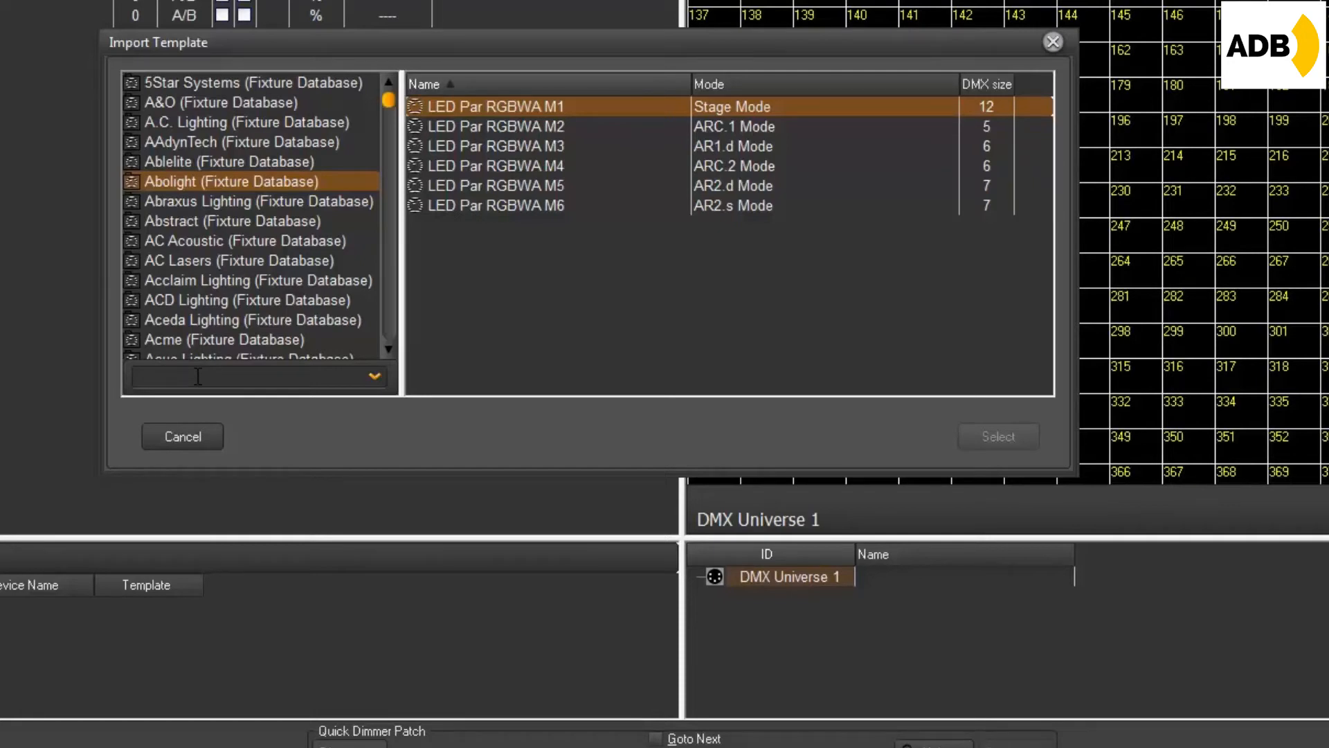
pyautogui.write('clay')
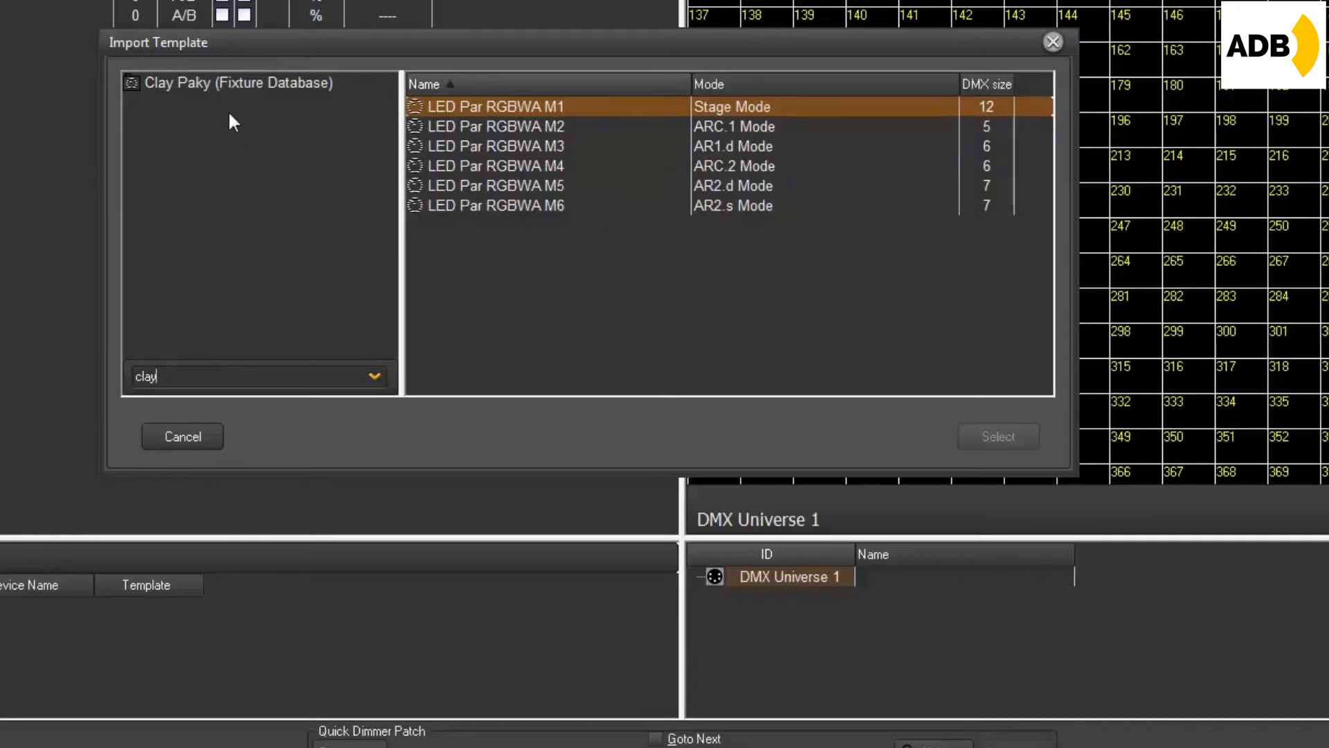
pyautogui.click(188, 85)
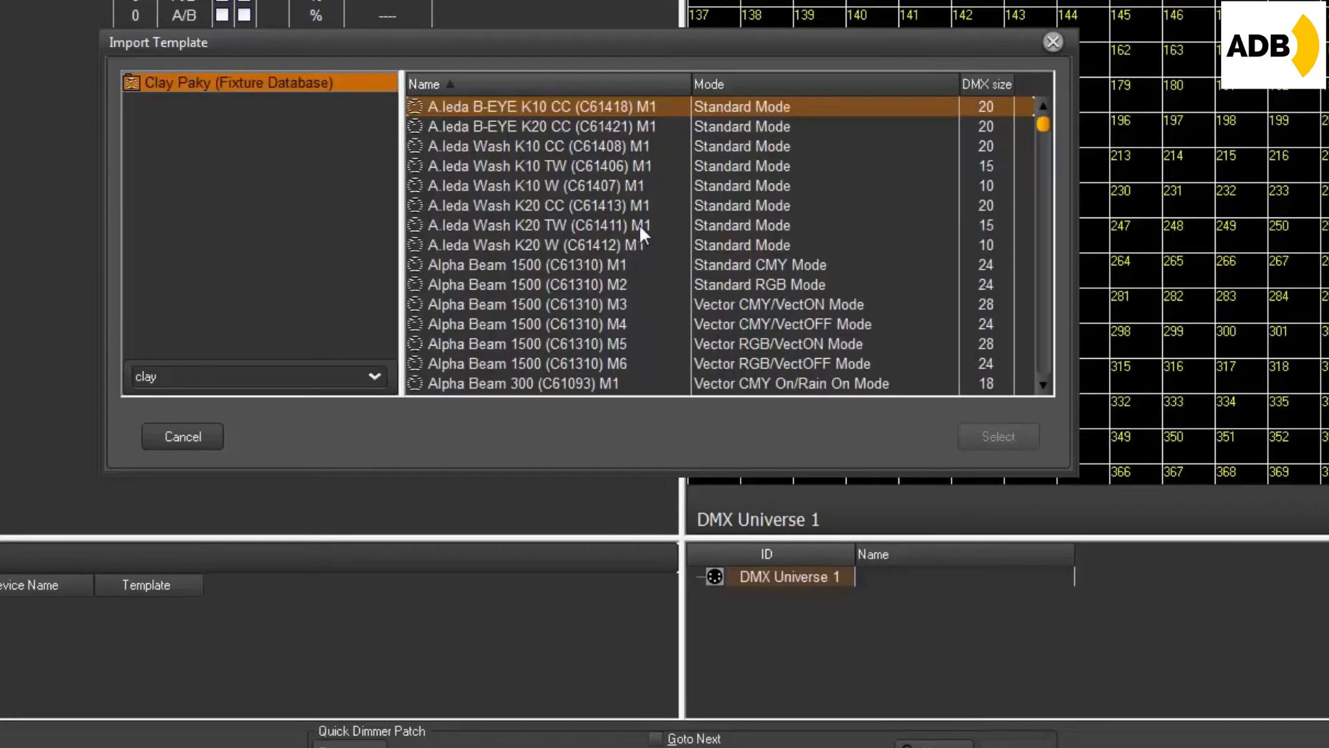
# Filter the Clay Paky fixtures by "sceni" and import the Scenius Unico (C61515) M1 template in Standard Mode
pyautogui.scroll(-13, 640, 234)
pyautogui.scroll(-15, 638, 227)
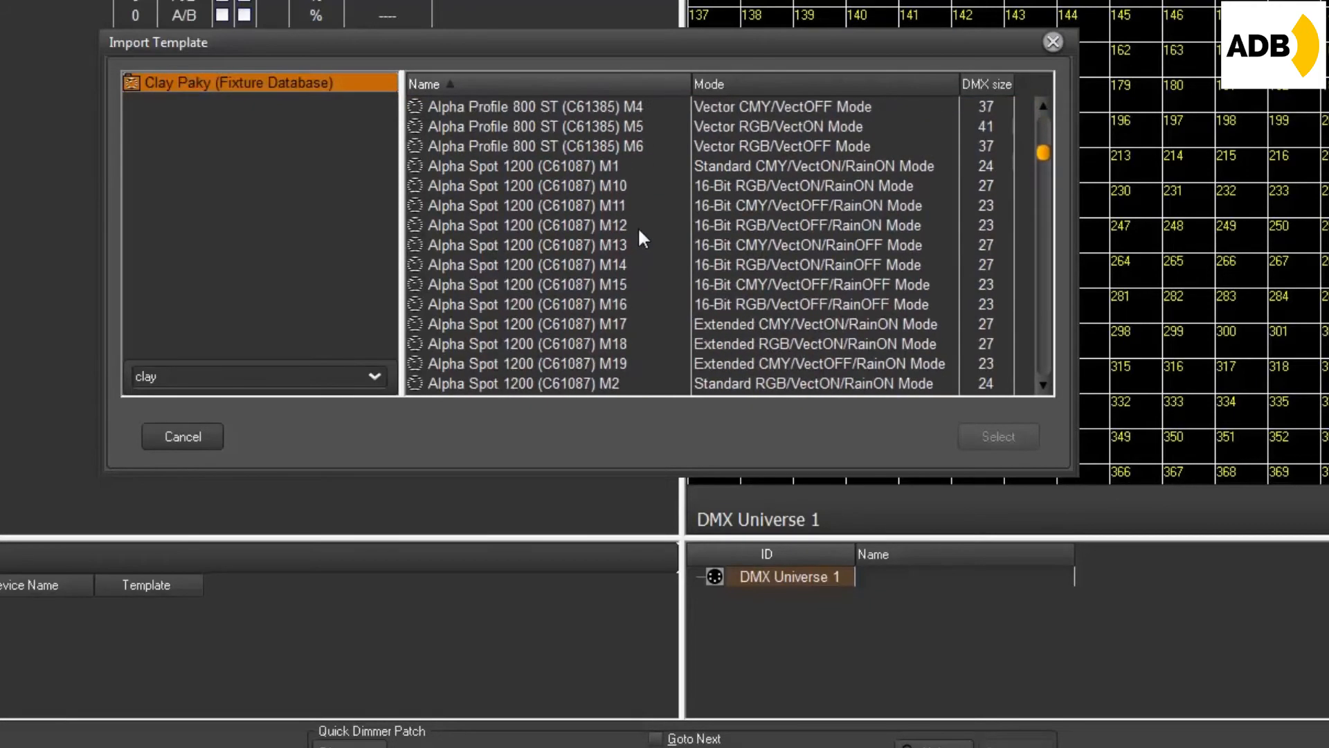
pyautogui.scroll(-15, 641, 236)
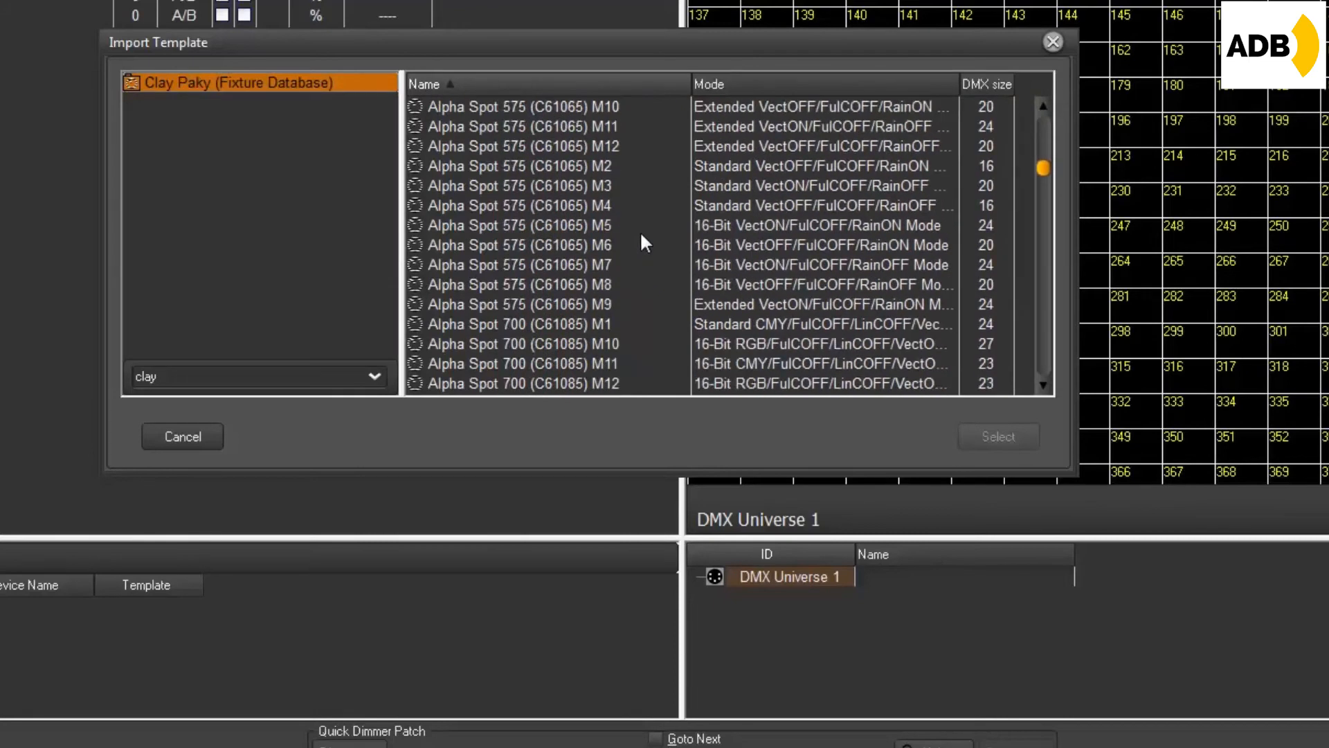
pyautogui.scroll(6, 640, 236)
pyautogui.scroll(14, 640, 231)
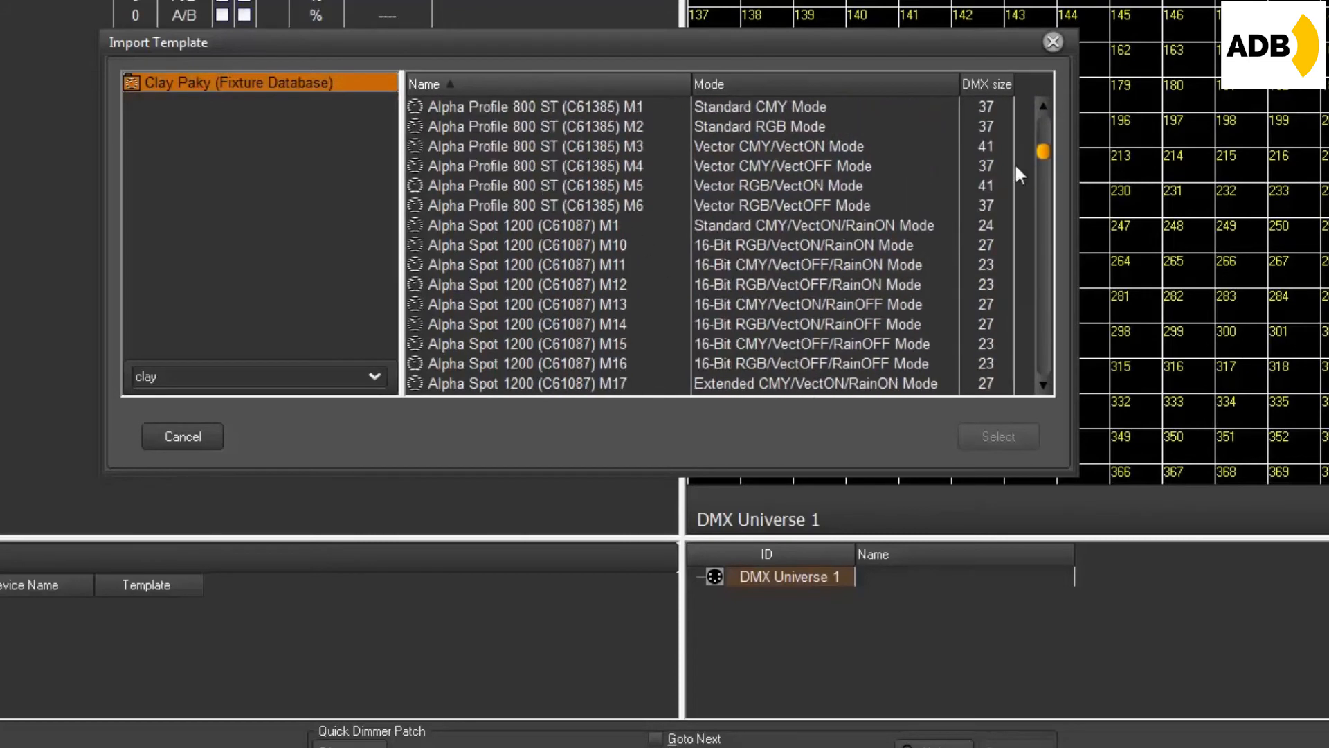
pyautogui.moveTo(1043, 156); pyautogui.dragTo(1070, 89)
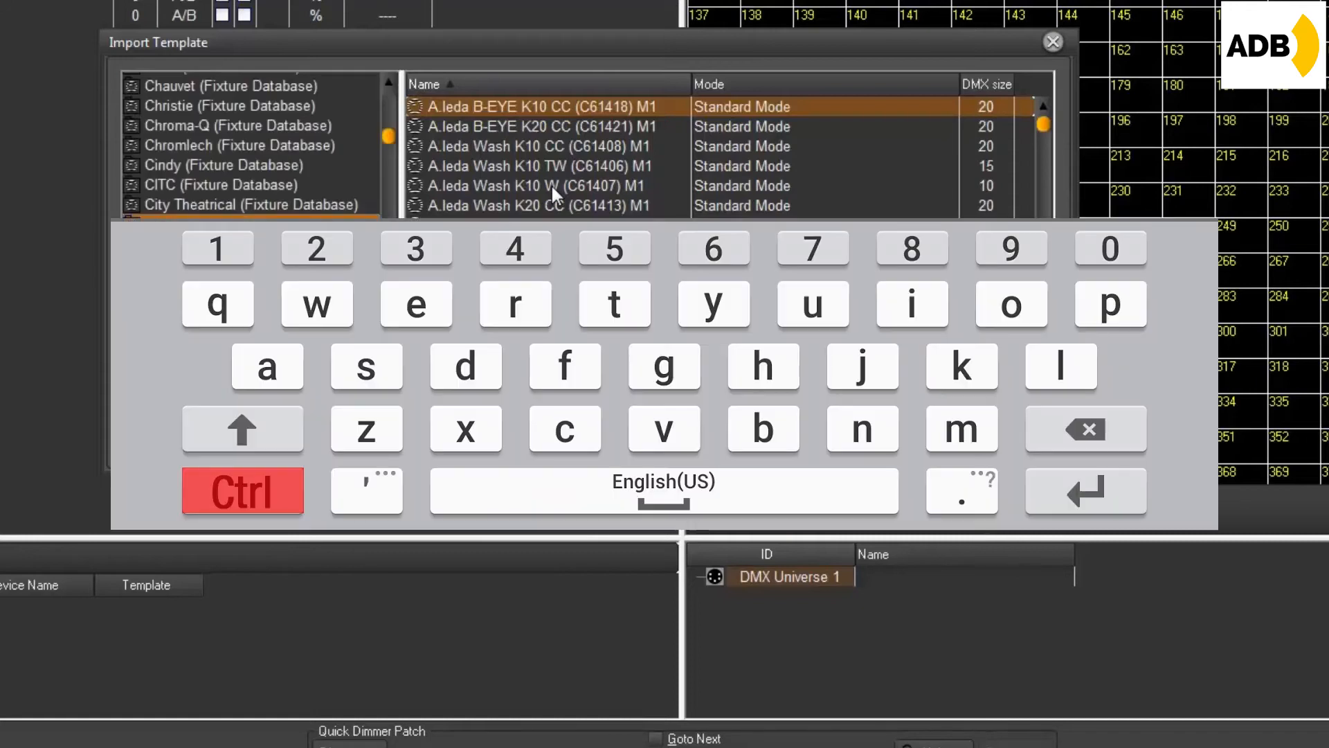
pyautogui.click(551, 184)
pyautogui.click(483, 104)
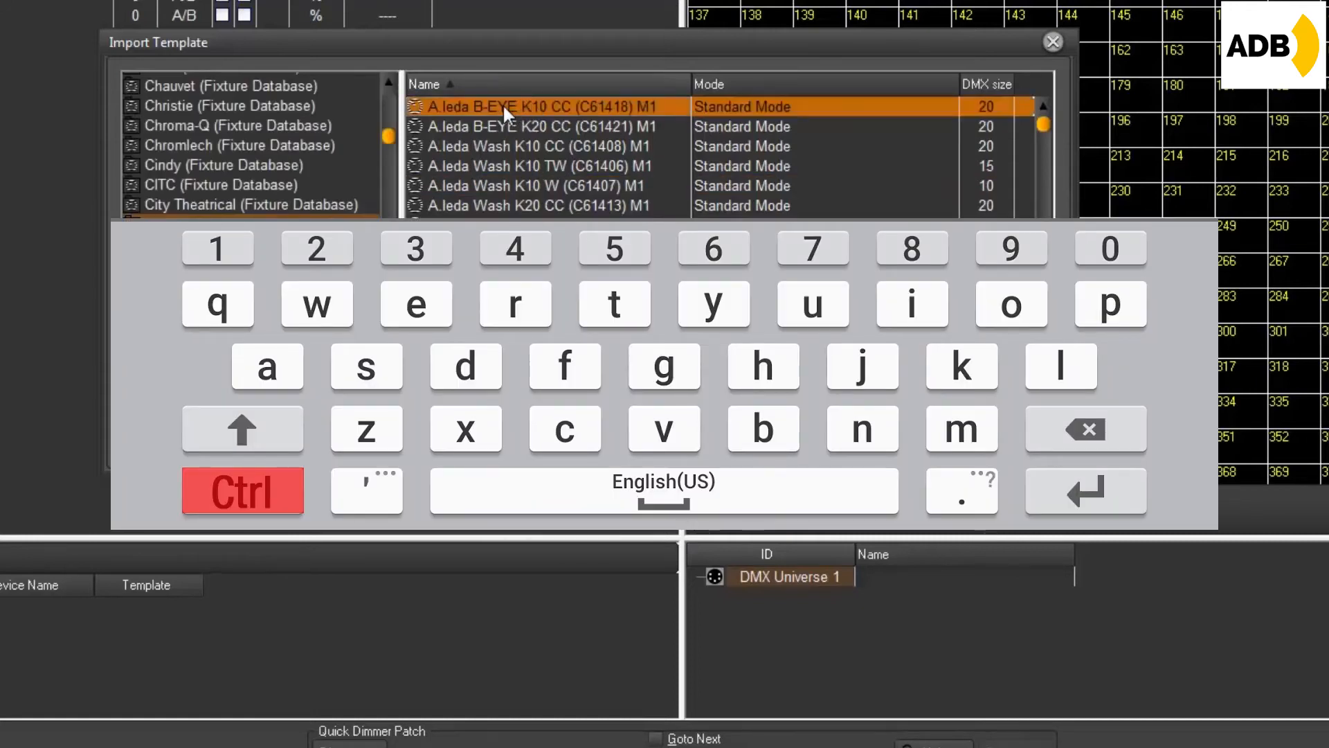
pyautogui.hotkey('ctrl', 'f')
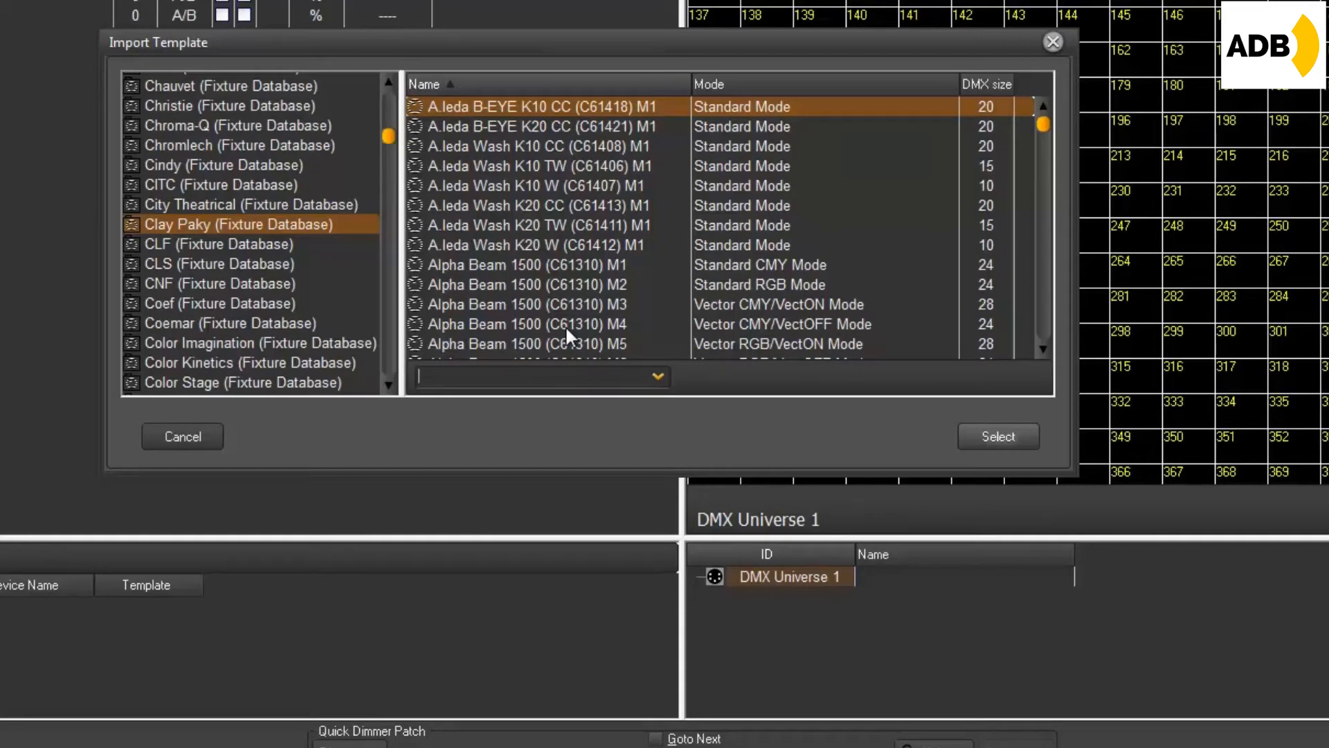
pyautogui.write('sceni')
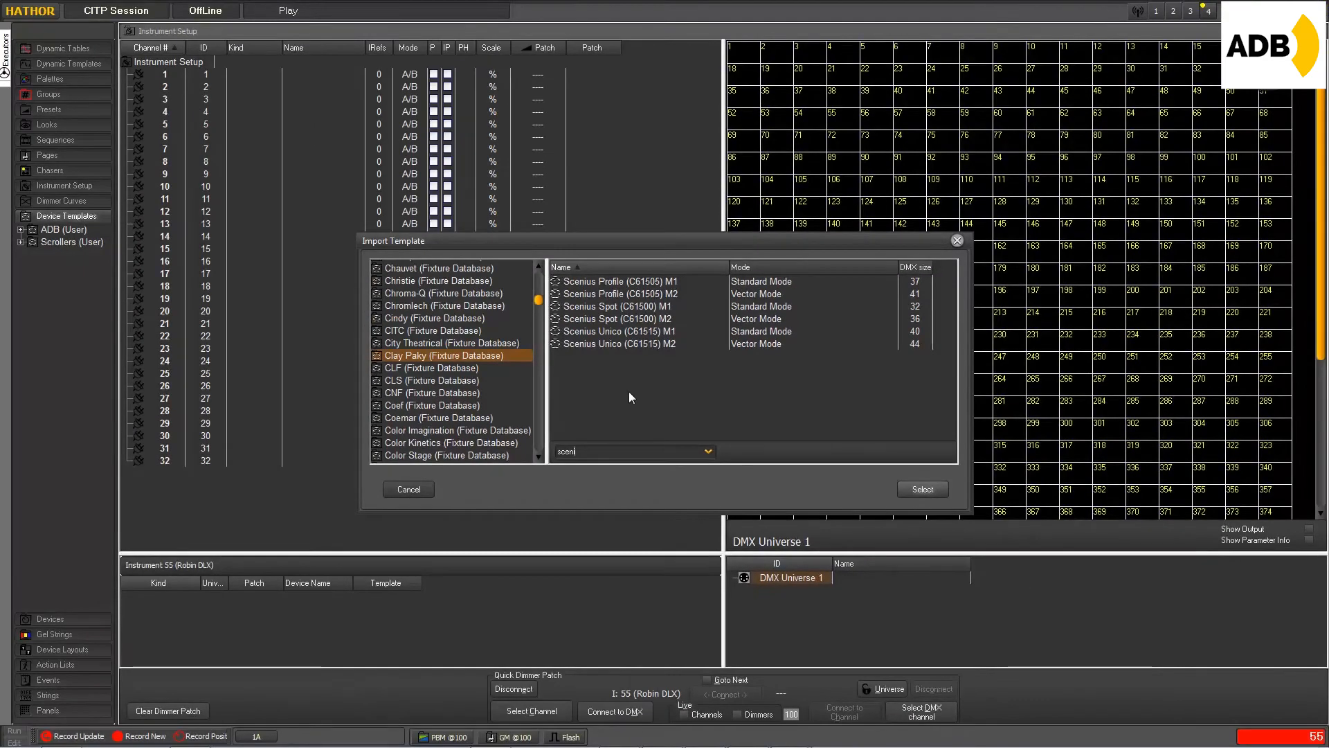
pyautogui.click(600, 294)
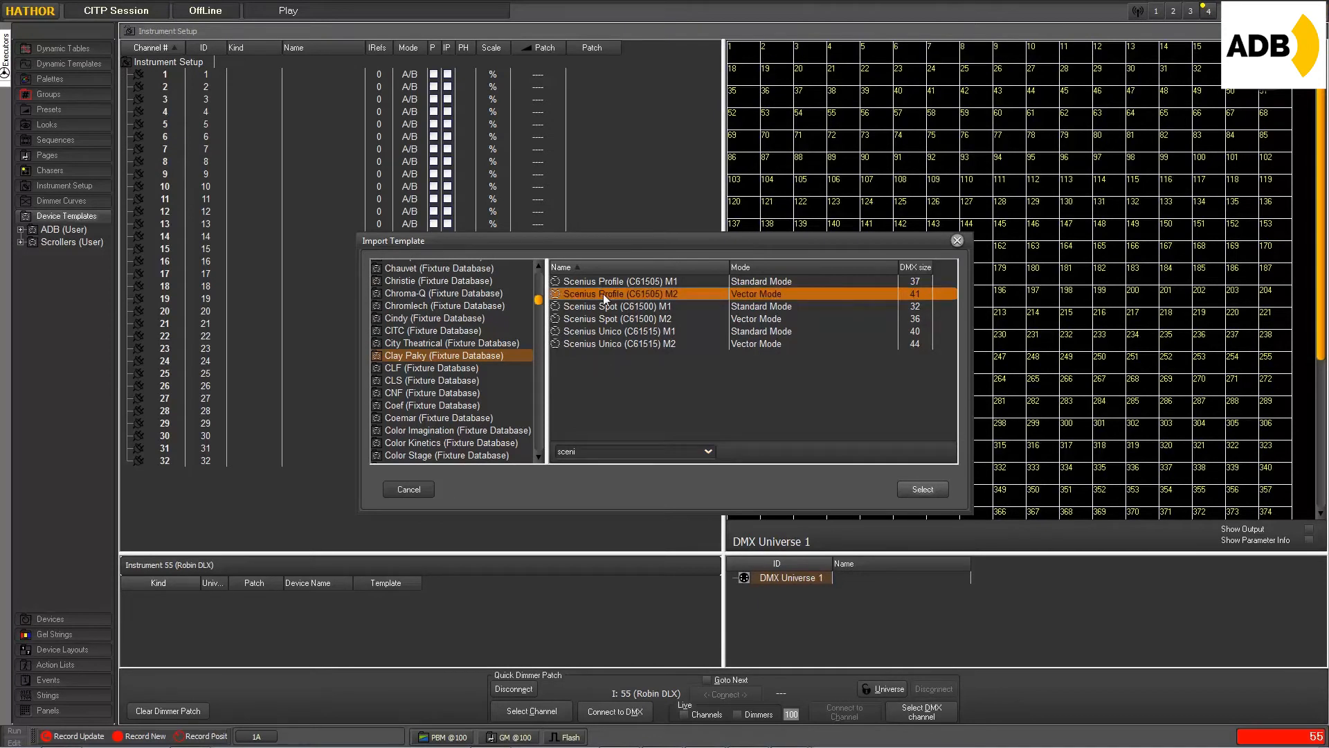
pyautogui.click(923, 490)
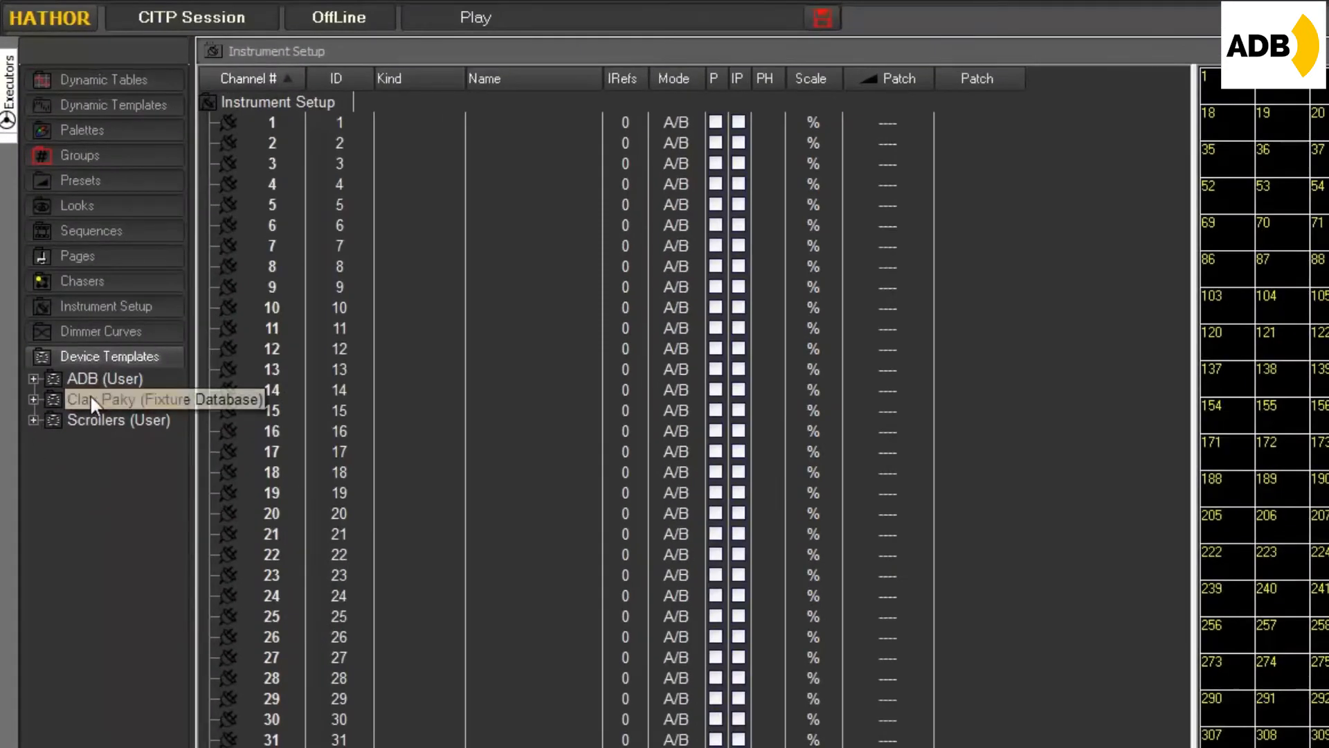
# Expand the Clay Paky group in Device Templates and inspect the parameters of the Scenius Unico template
pyautogui.click(60, 403)
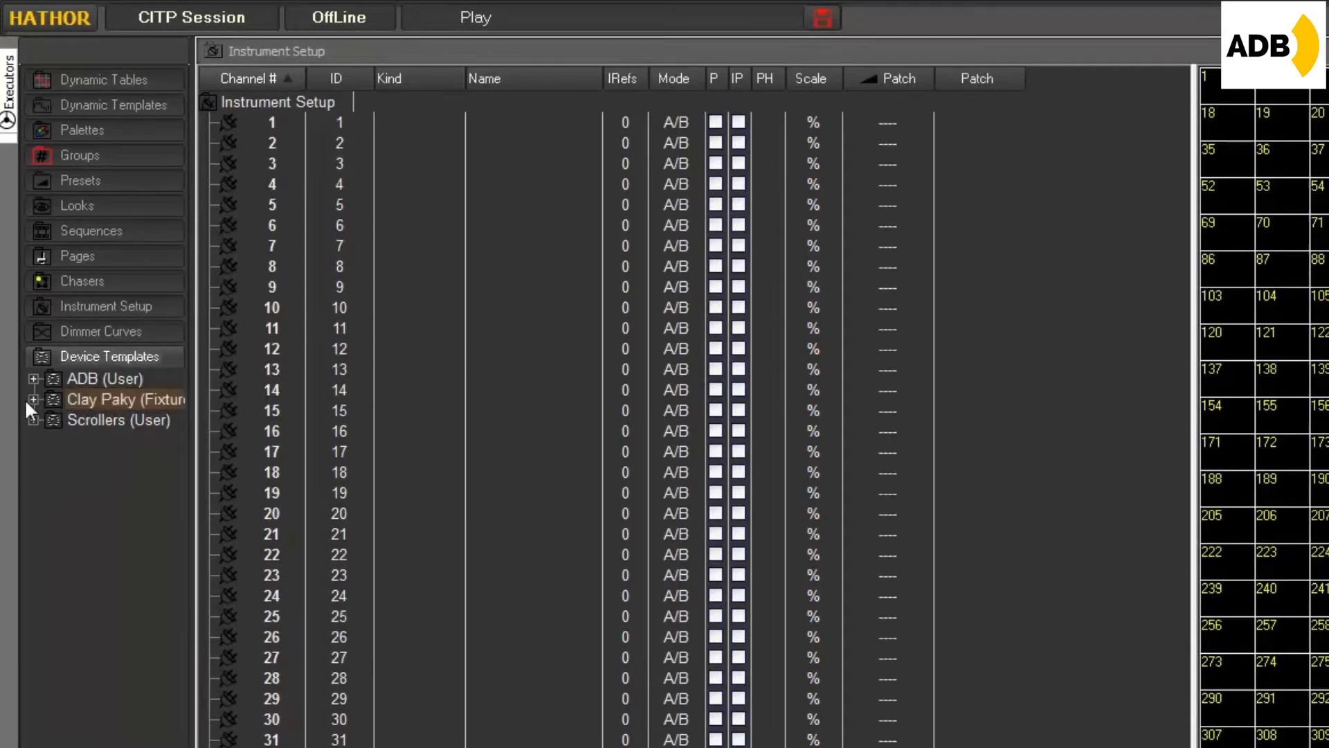
pyautogui.click(31, 401)
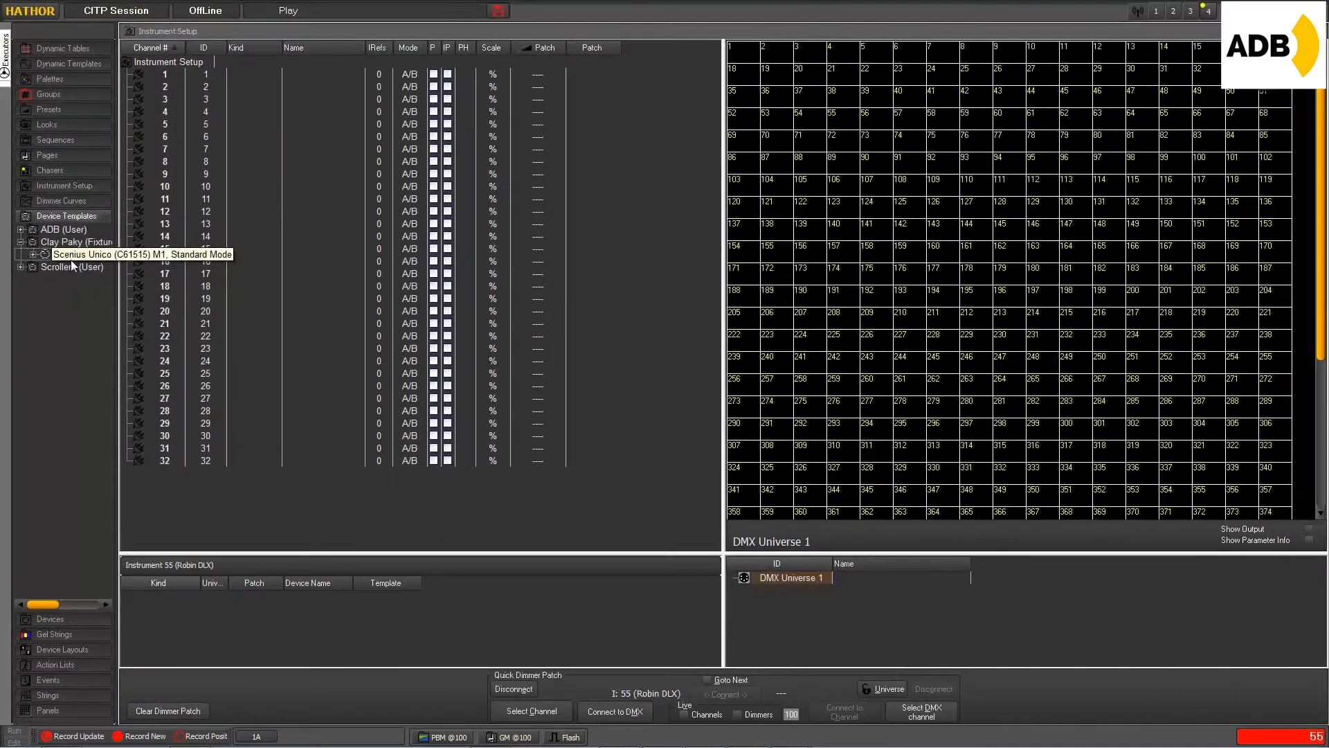
pyautogui.click(54, 419)
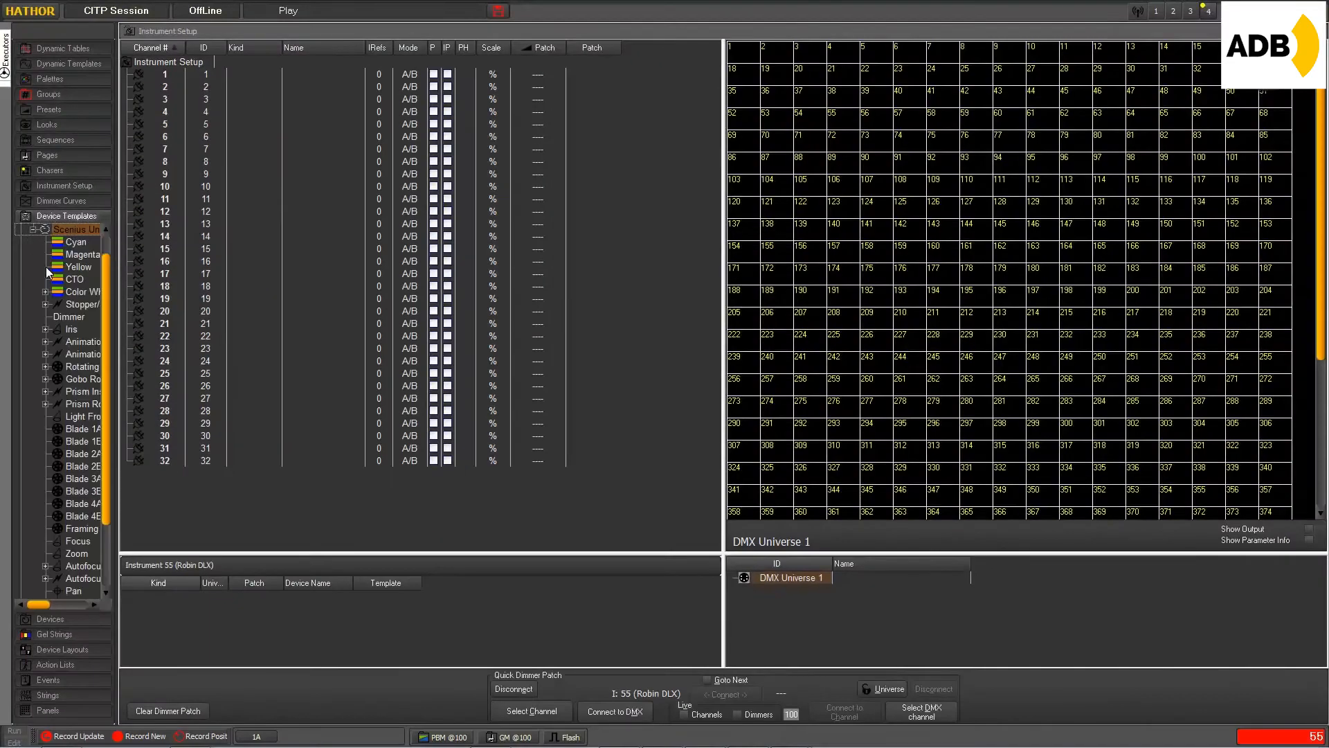
pyautogui.click(31, 229)
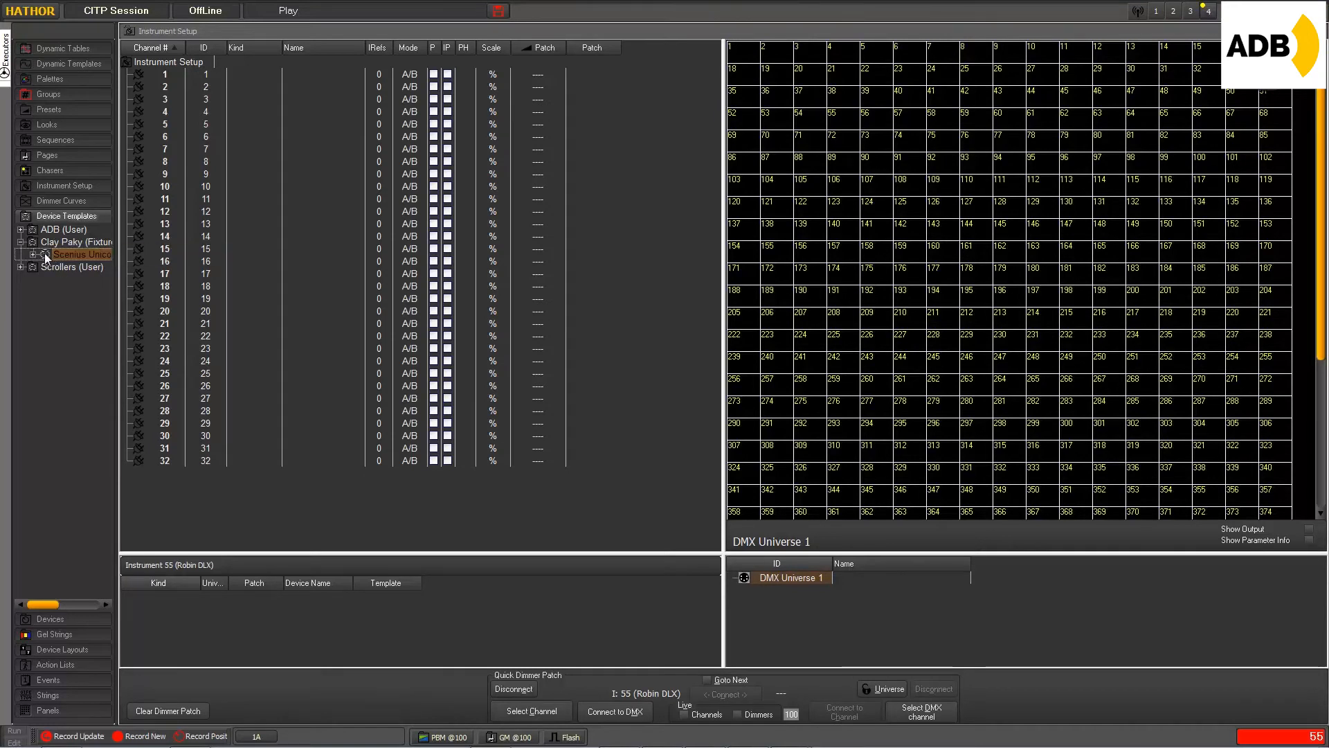
# Patch four Scenius Unico instruments from instrument 11, starting at address 56 of DMX Universe 1
pyautogui.moveTo(44, 253); pyautogui.dragTo(872, 121)
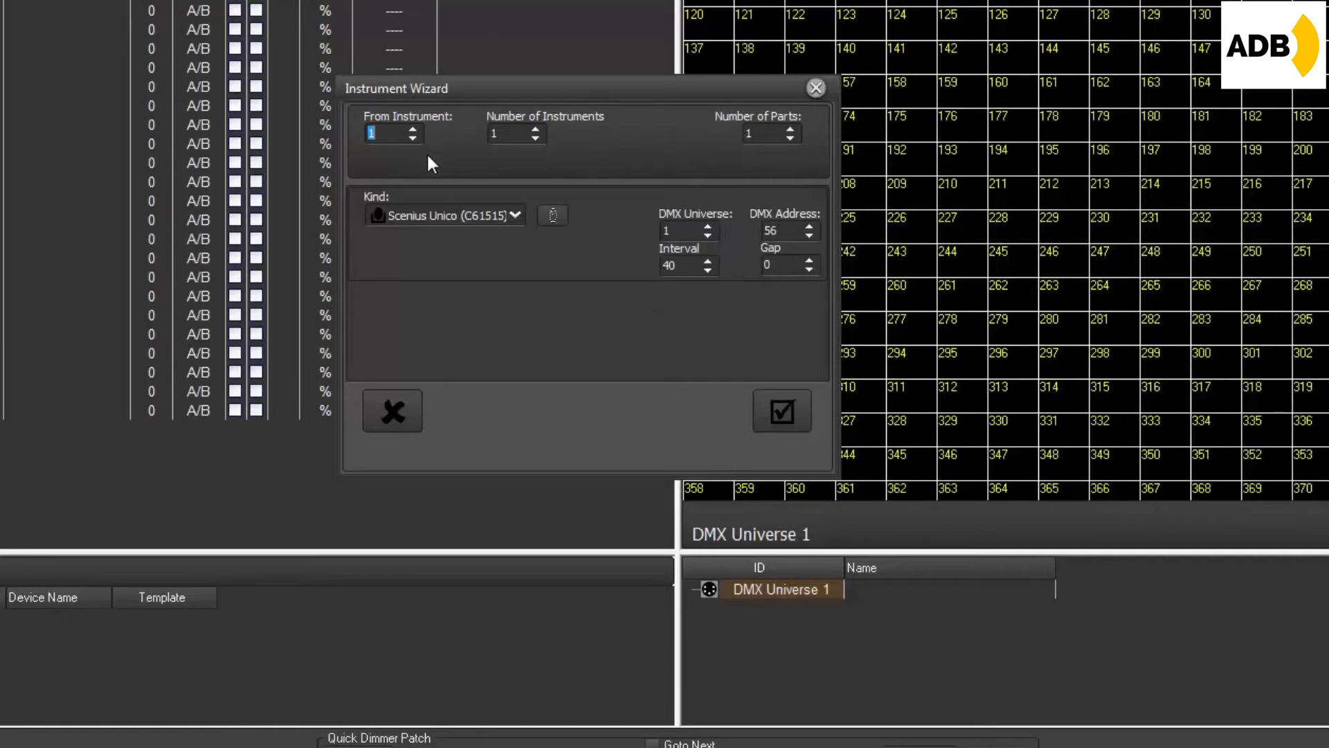
pyautogui.write('11')
pyautogui.press('Tab')
pyautogui.write('4')
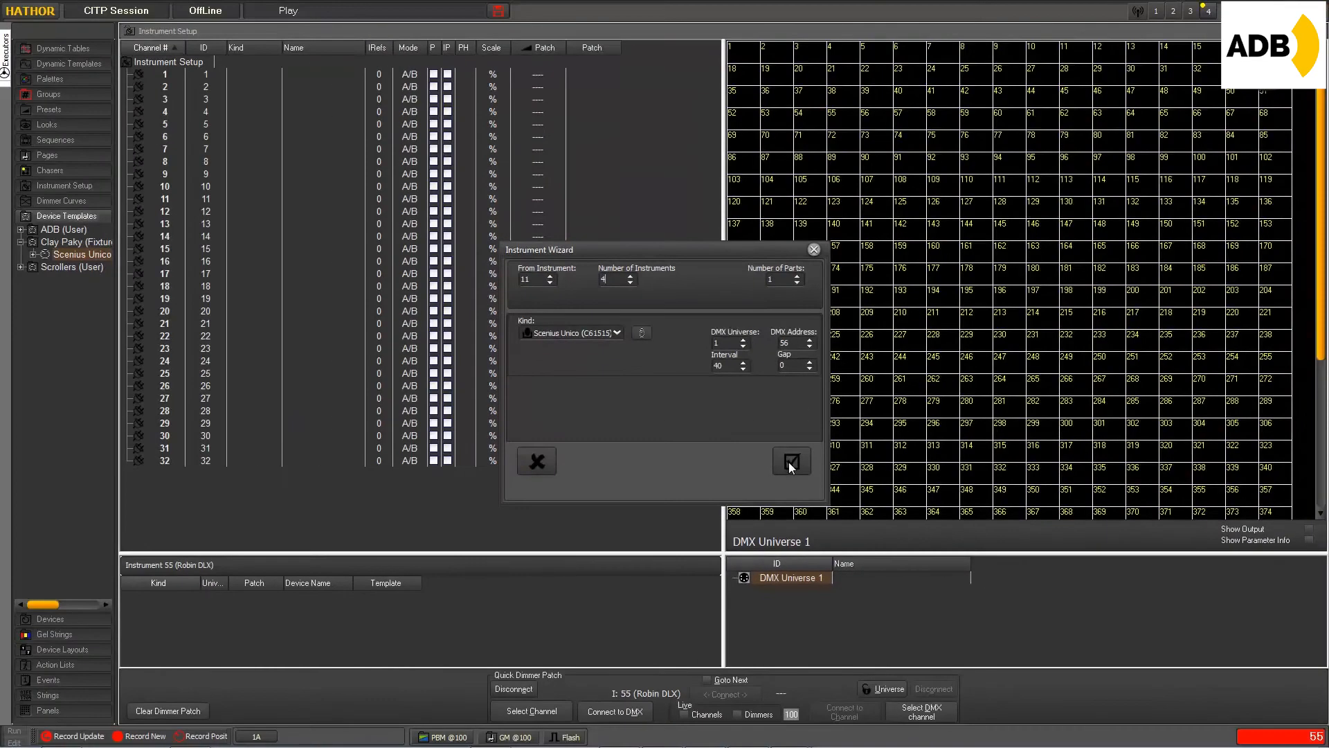
pyautogui.click(791, 467)
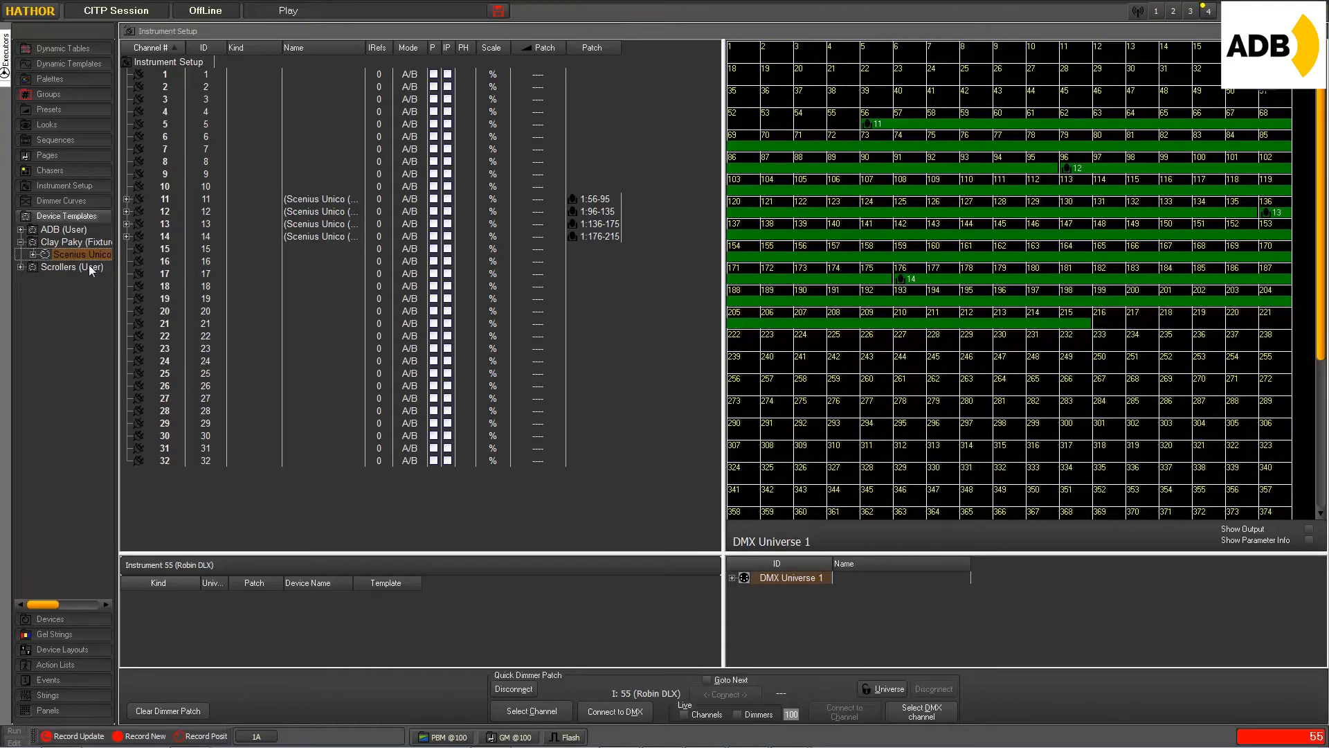
# Set up four more Scenius Unico instruments from instrument 19, starting at DMX universe 2, address 1
pyautogui.moveTo(49, 258); pyautogui.dragTo(169, 305)
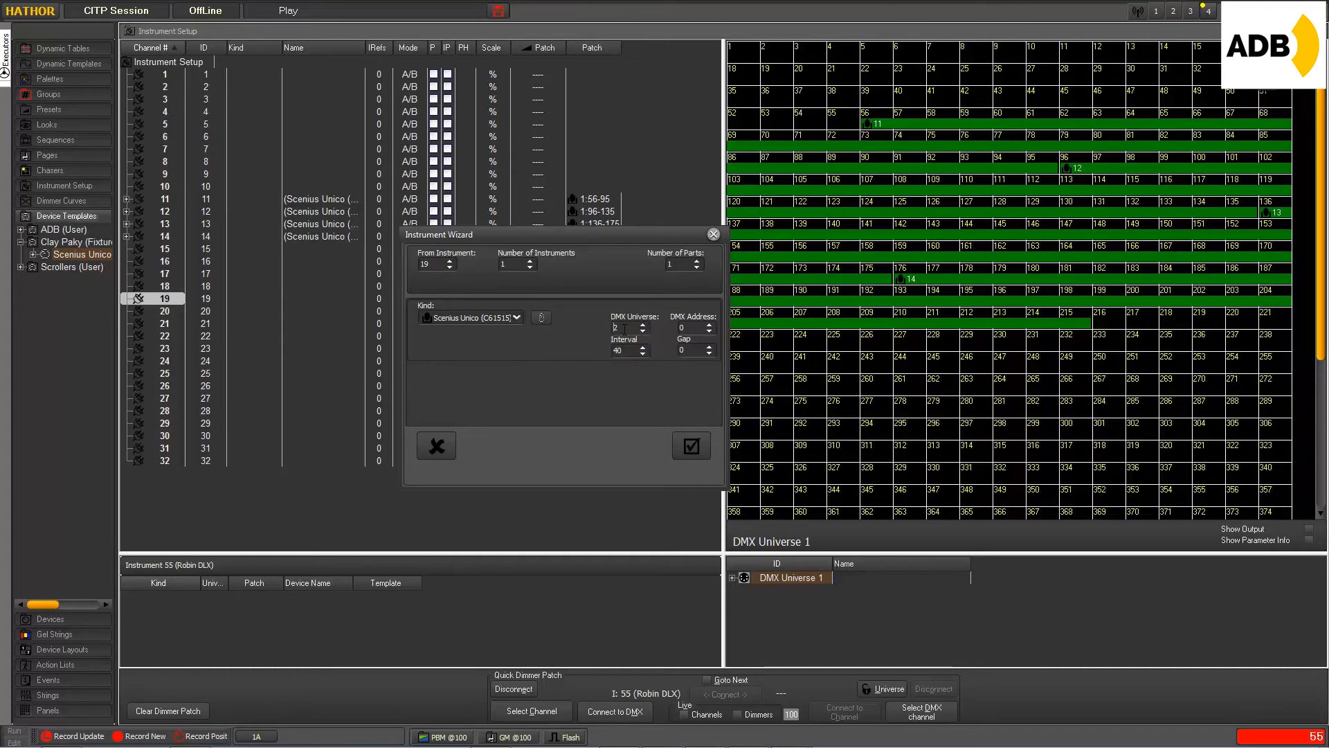
pyautogui.doubleClick(519, 266)
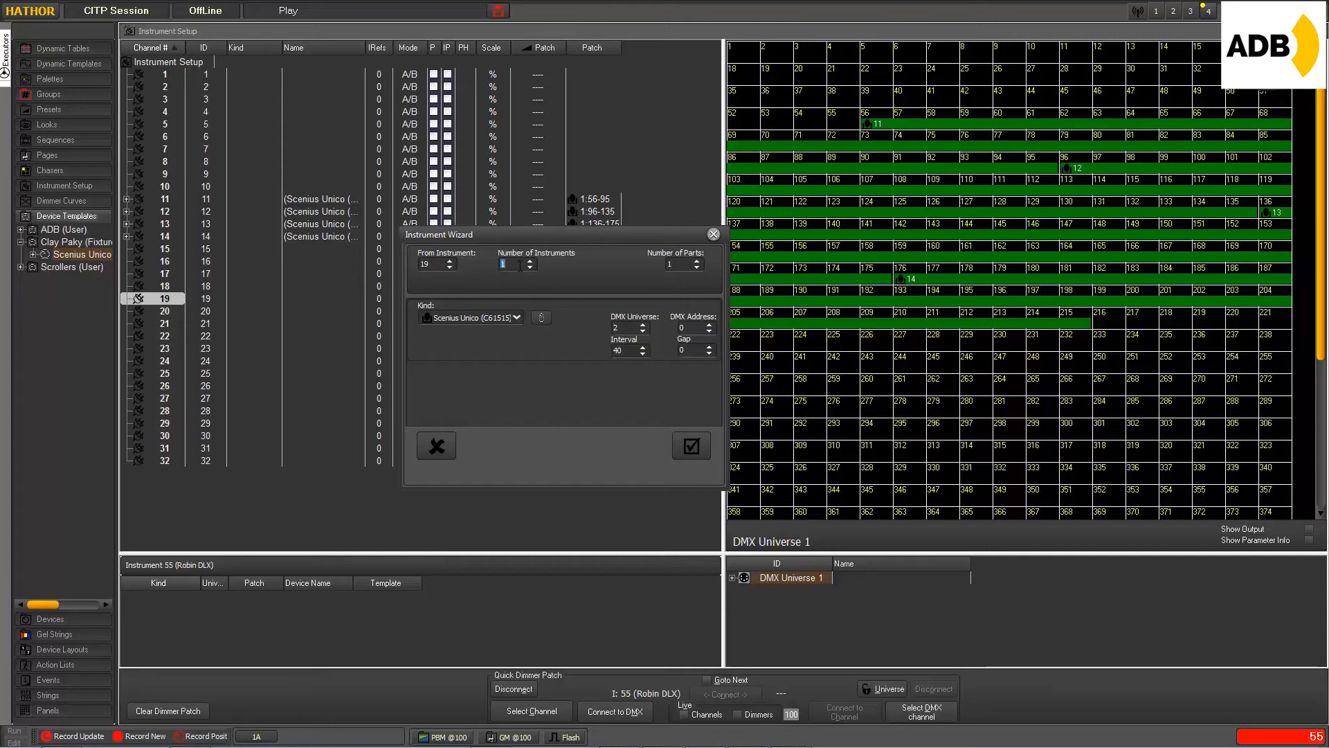
pyautogui.write('4')
pyautogui.click(710, 325)
pyautogui.moveTo(582, 234); pyautogui.dragTo(572, 285)
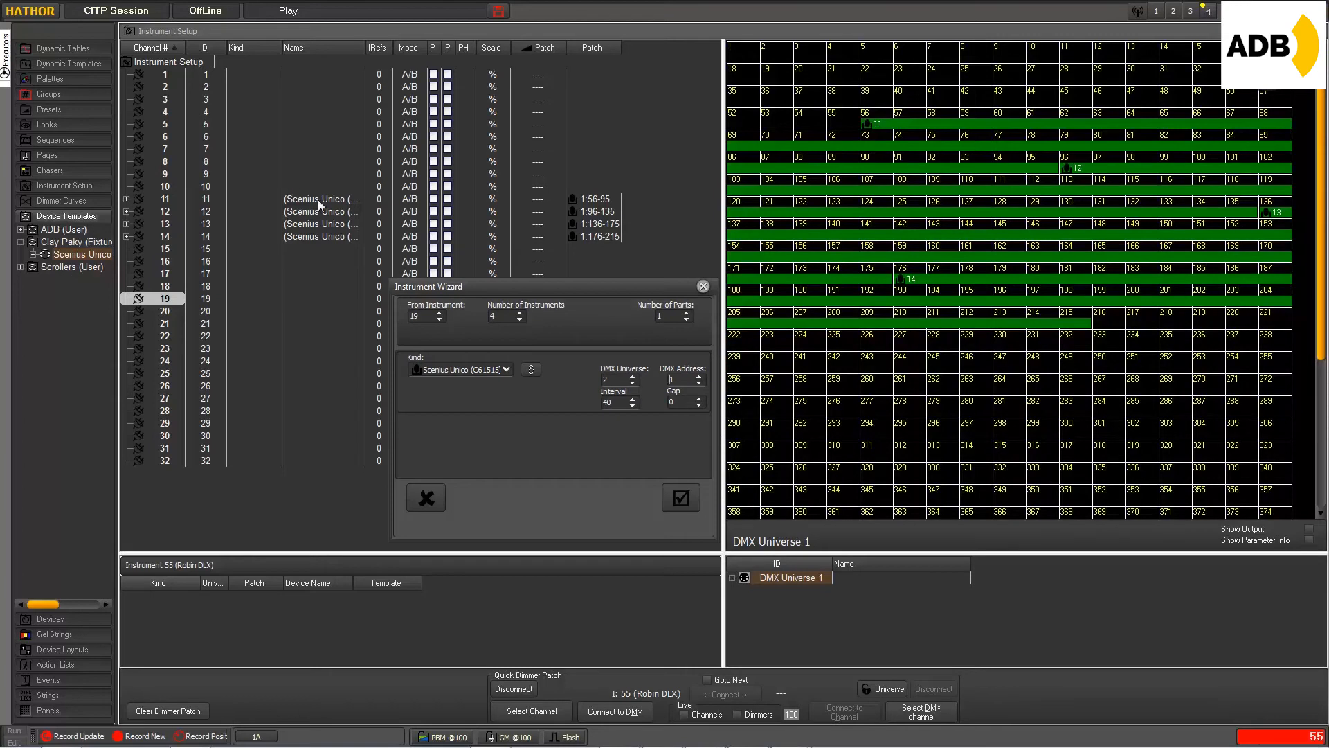
pyautogui.moveTo(459, 289); pyautogui.dragTo(453, 281)
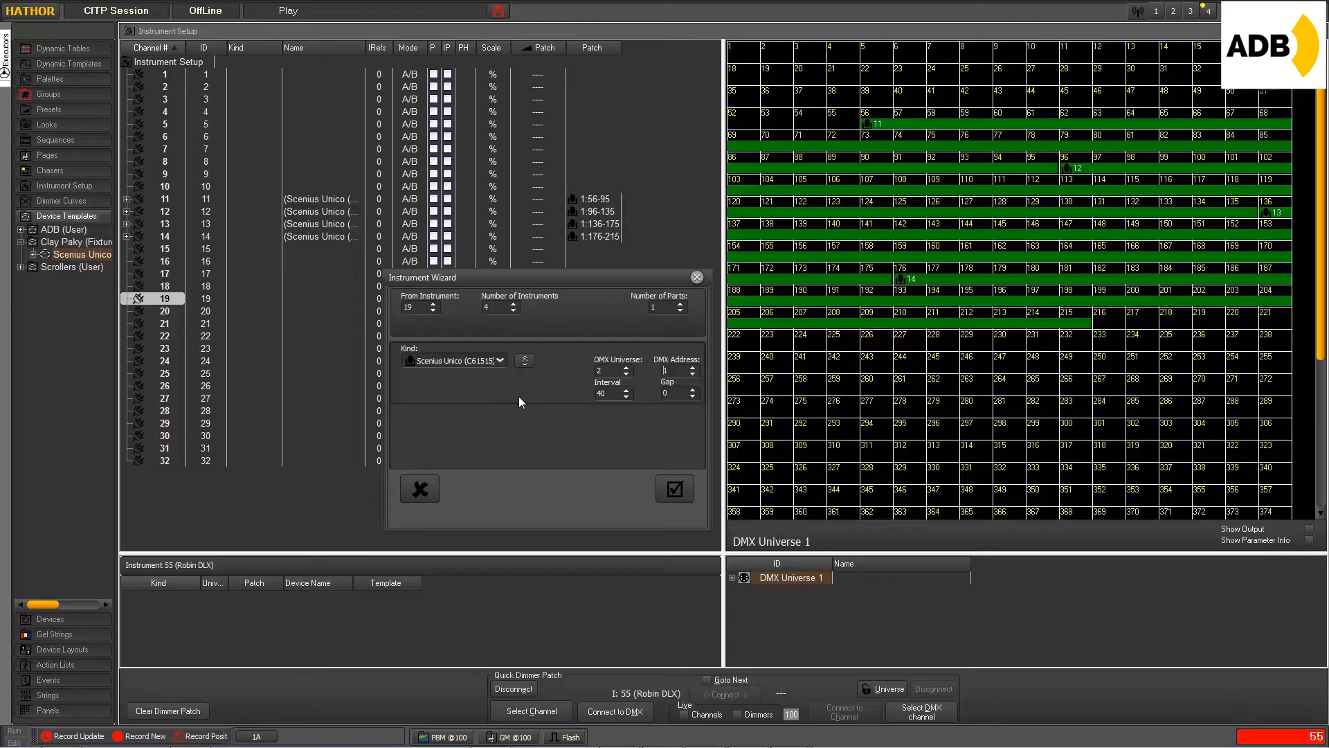
# Set the DMX address interval to 50 and create the instruments starting at 19
pyautogui.doubleClick(606, 394)
pyautogui.write('50')
pyautogui.click(616, 394)
pyautogui.click(667, 492)
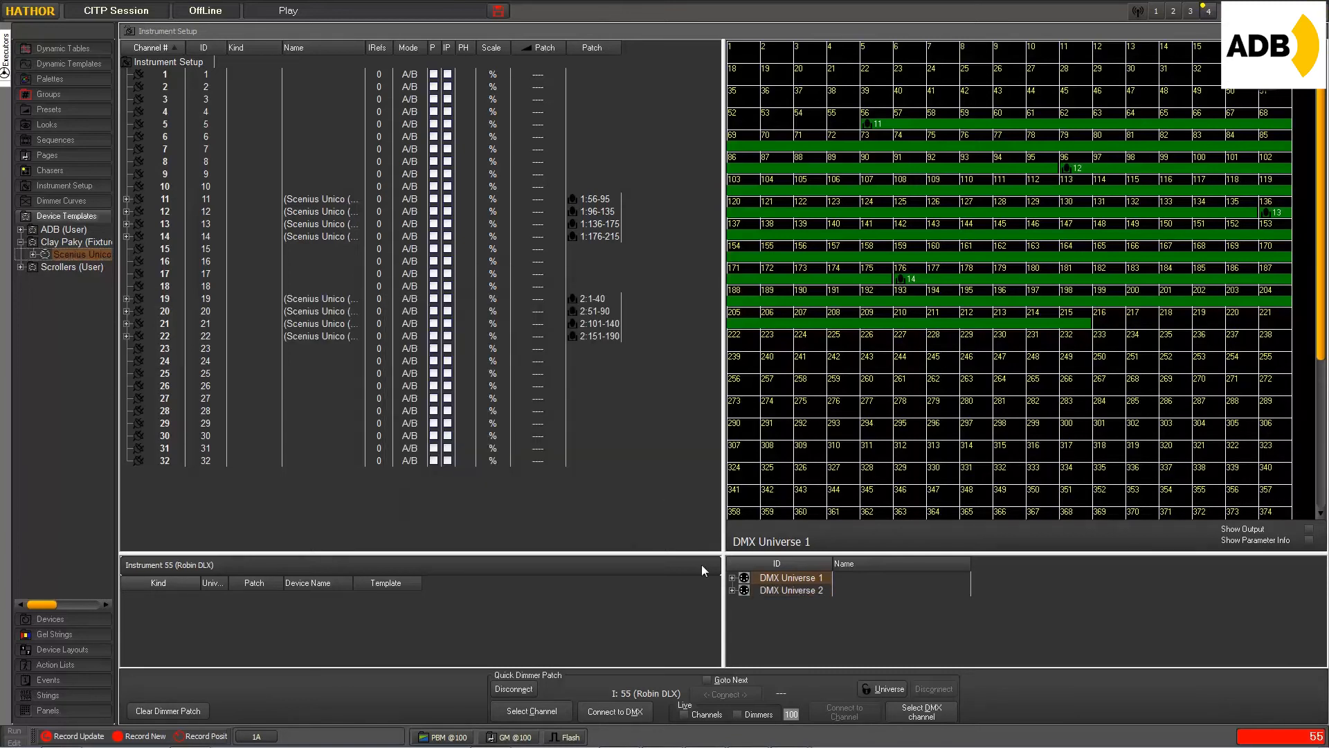
# Review the patched addresses of DMX Universe 2, including instrument 22 at address 151, and of DMX Universe 1
pyautogui.click(798, 594)
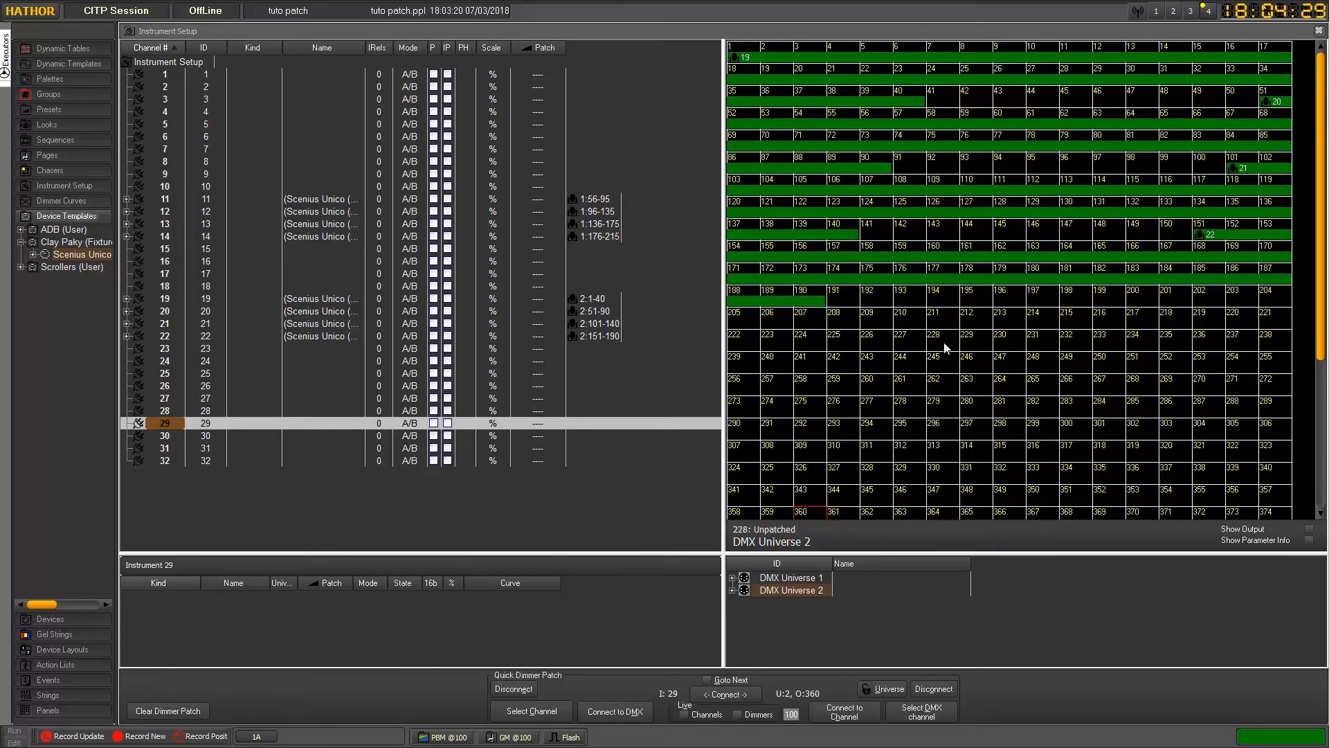
pyautogui.click(1208, 235)
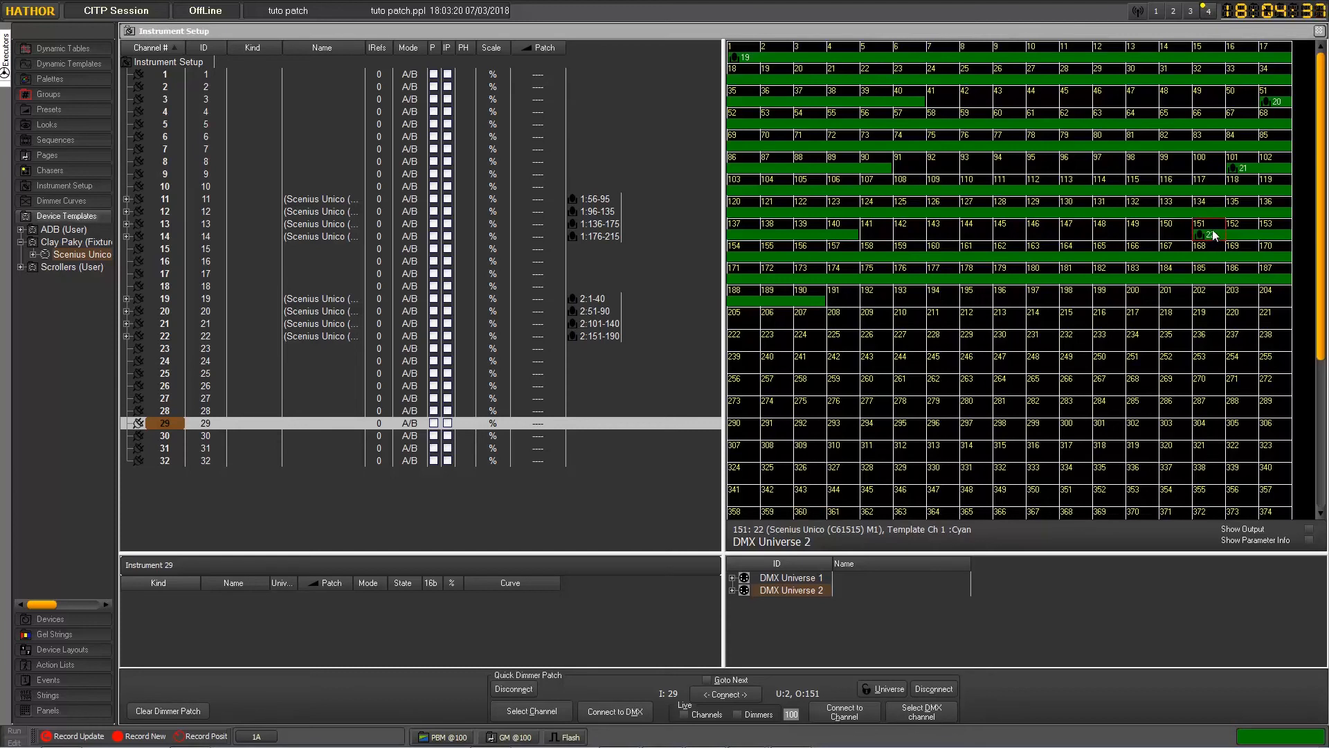
pyautogui.click(806, 582)
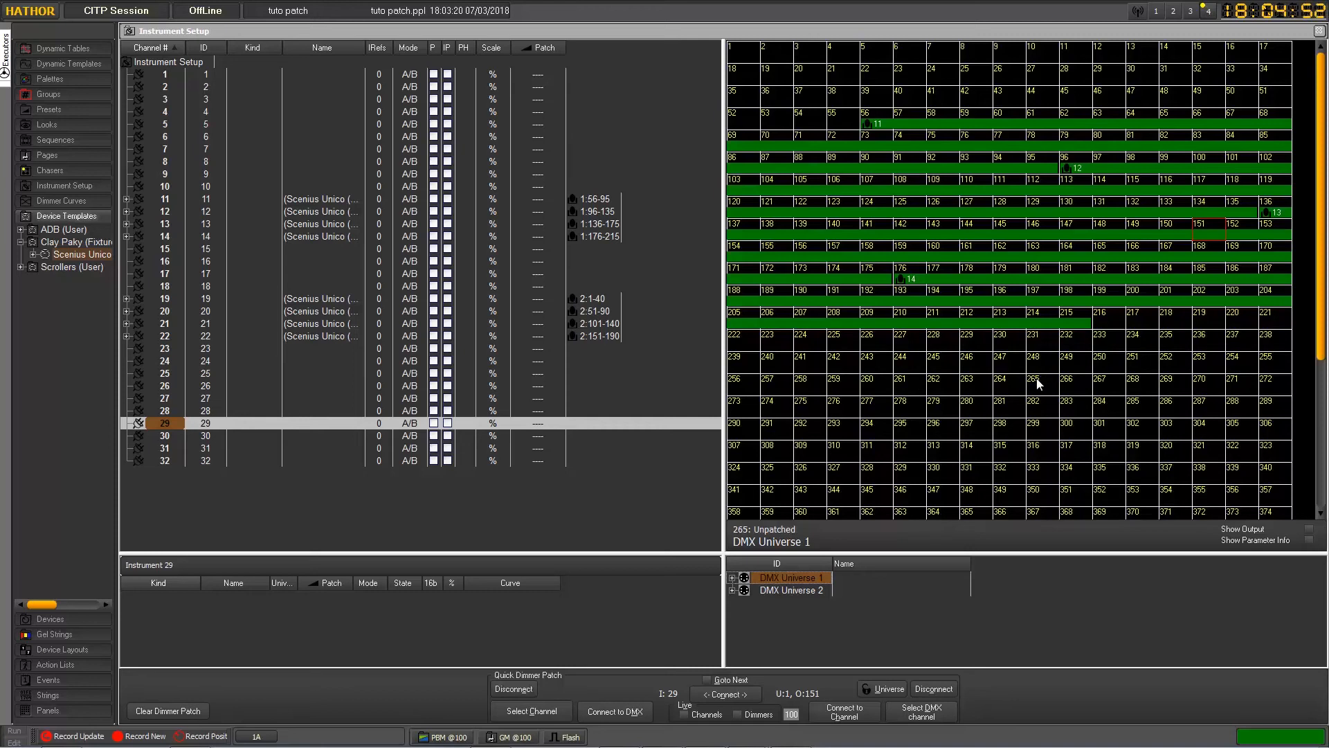
# Move instrument 19's DMX device from DMX Universe 2 to DMX Universe 1 and display Universe 1's patch
pyautogui.click(796, 592)
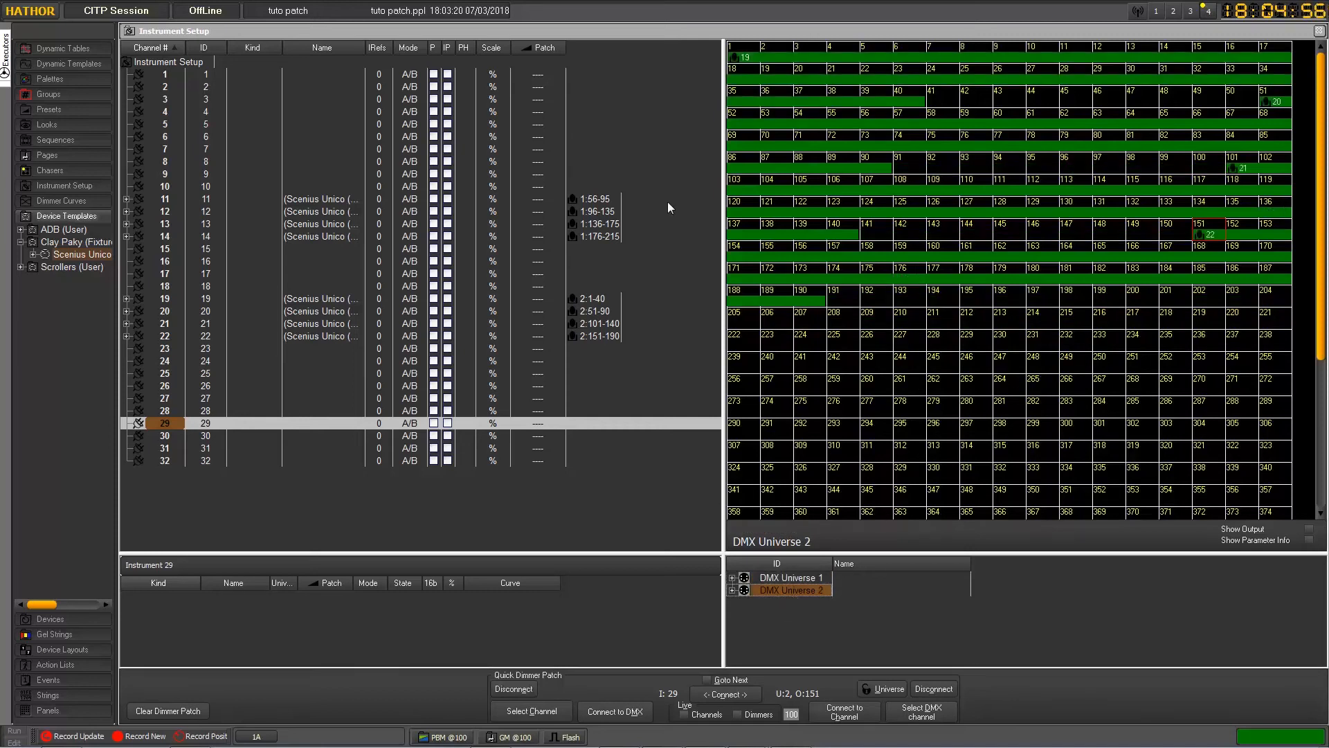
pyautogui.click(745, 55)
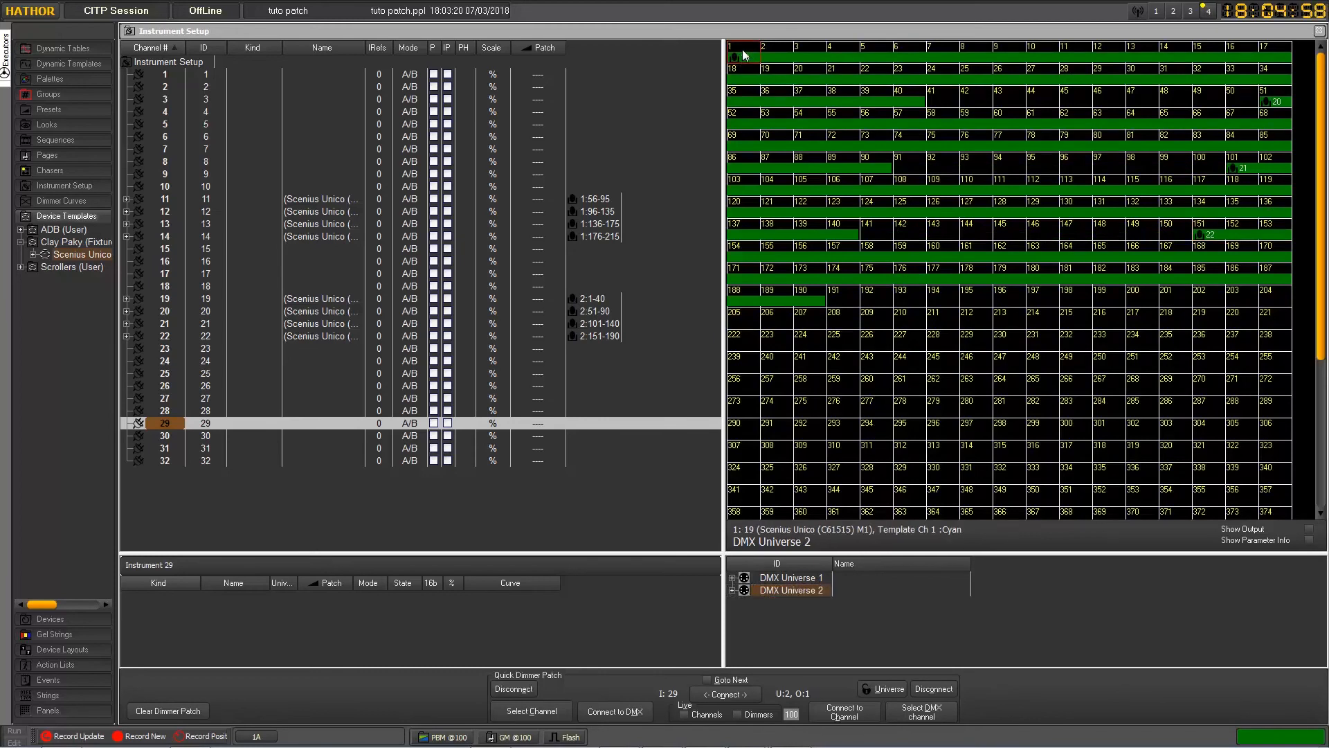
pyautogui.click(796, 579)
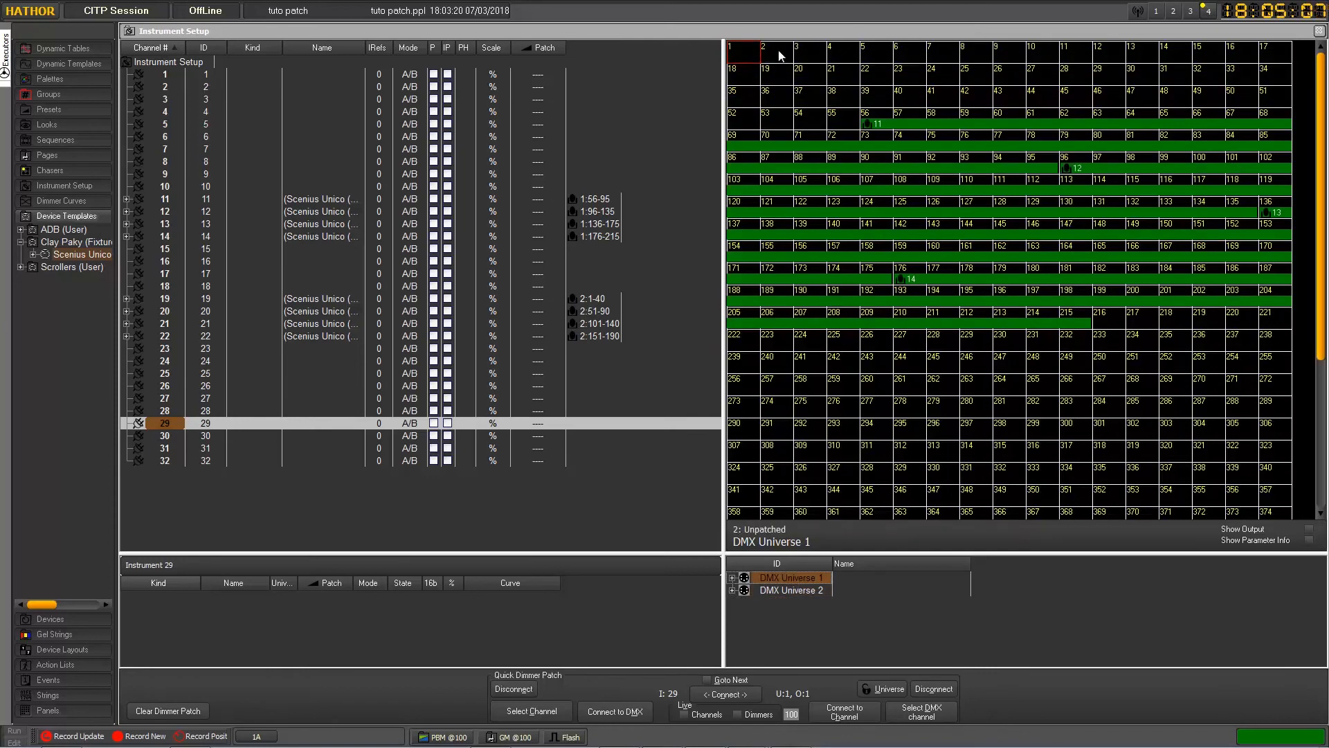
pyautogui.click(589, 298)
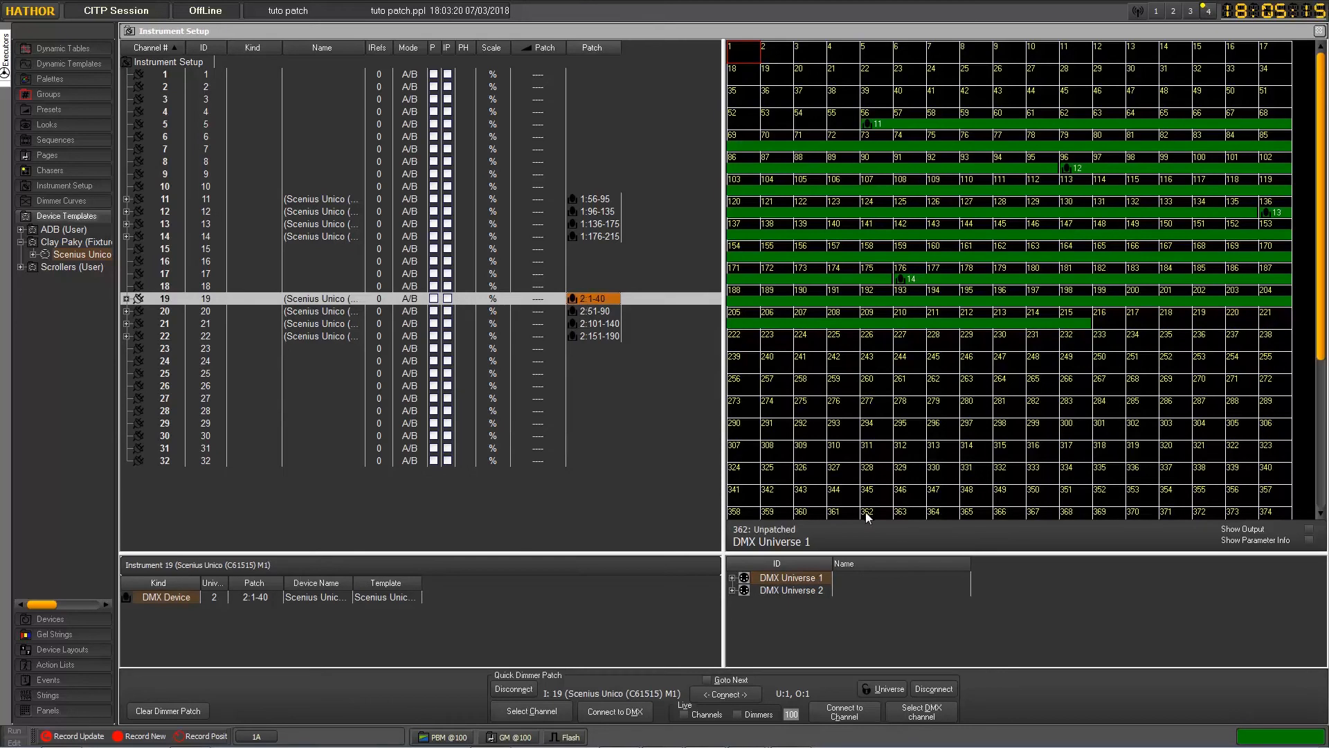
pyautogui.click(801, 591)
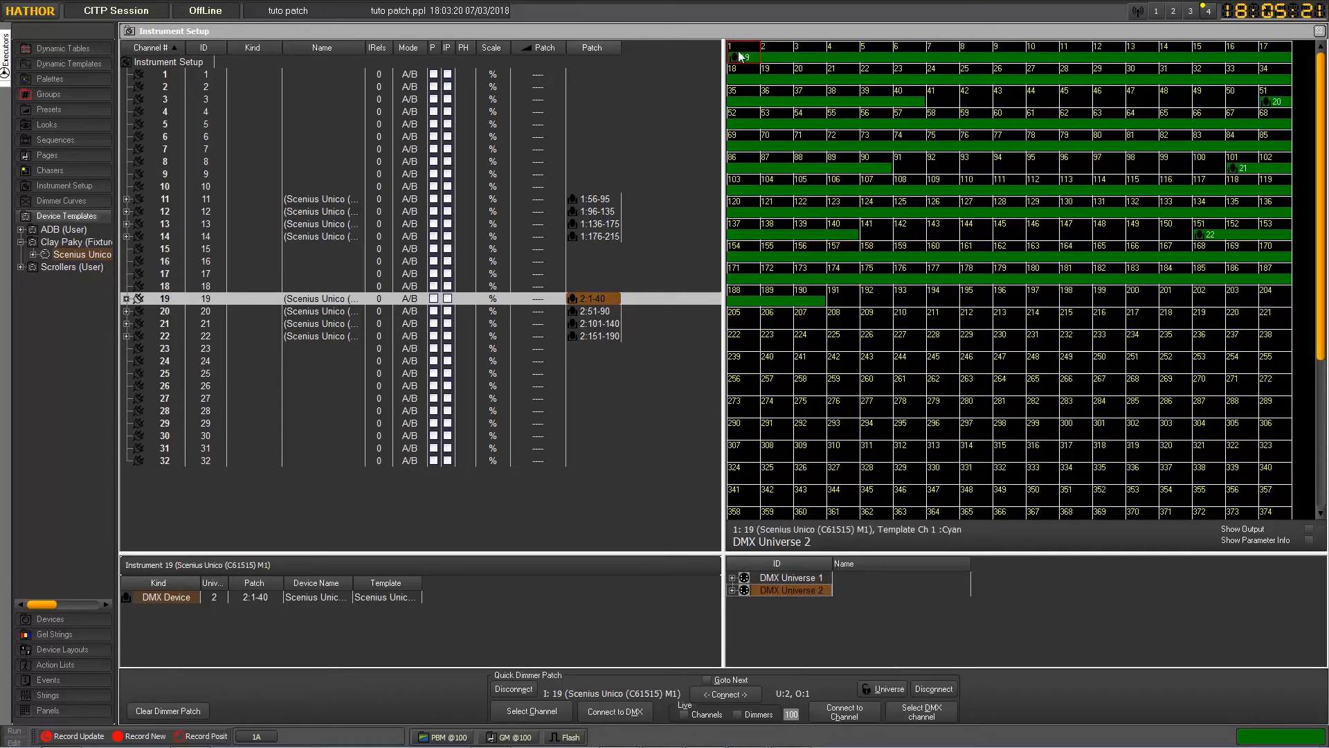
pyautogui.moveTo(739, 57); pyautogui.dragTo(780, 576)
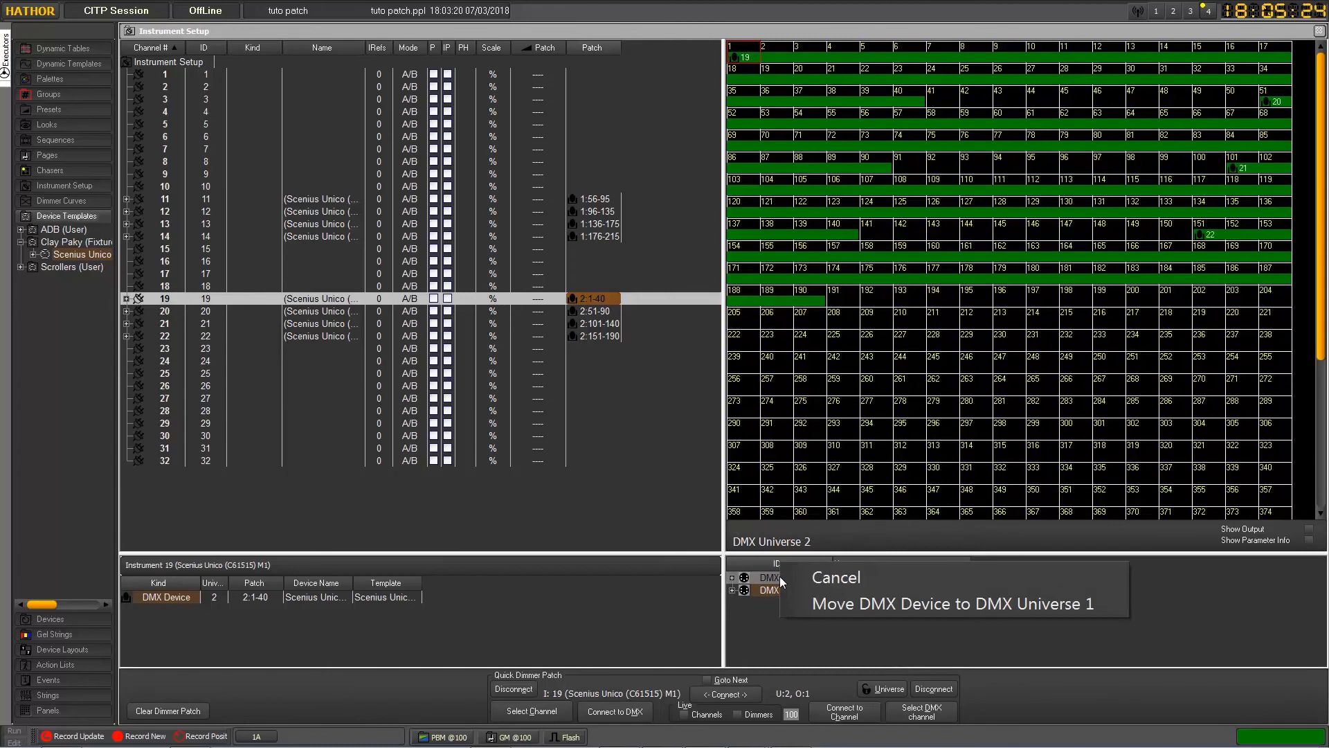
pyautogui.click(819, 601)
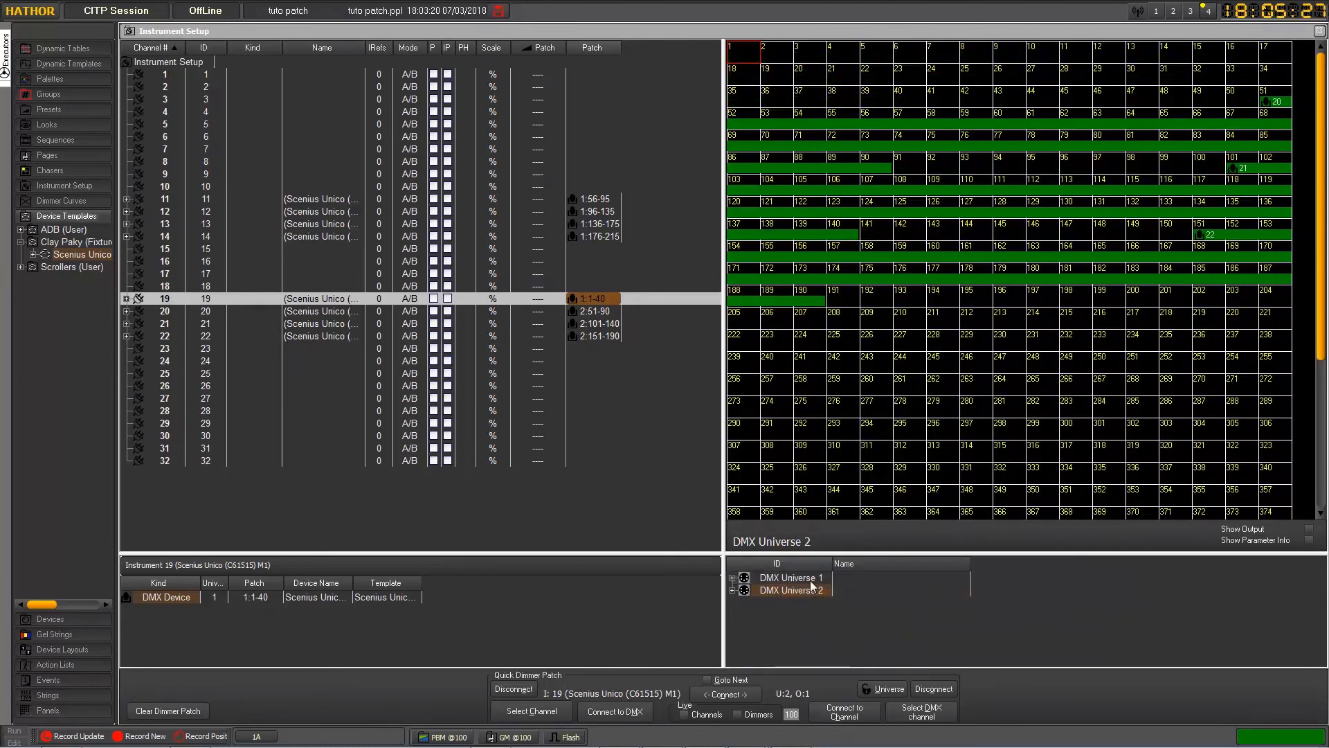
pyautogui.click(799, 580)
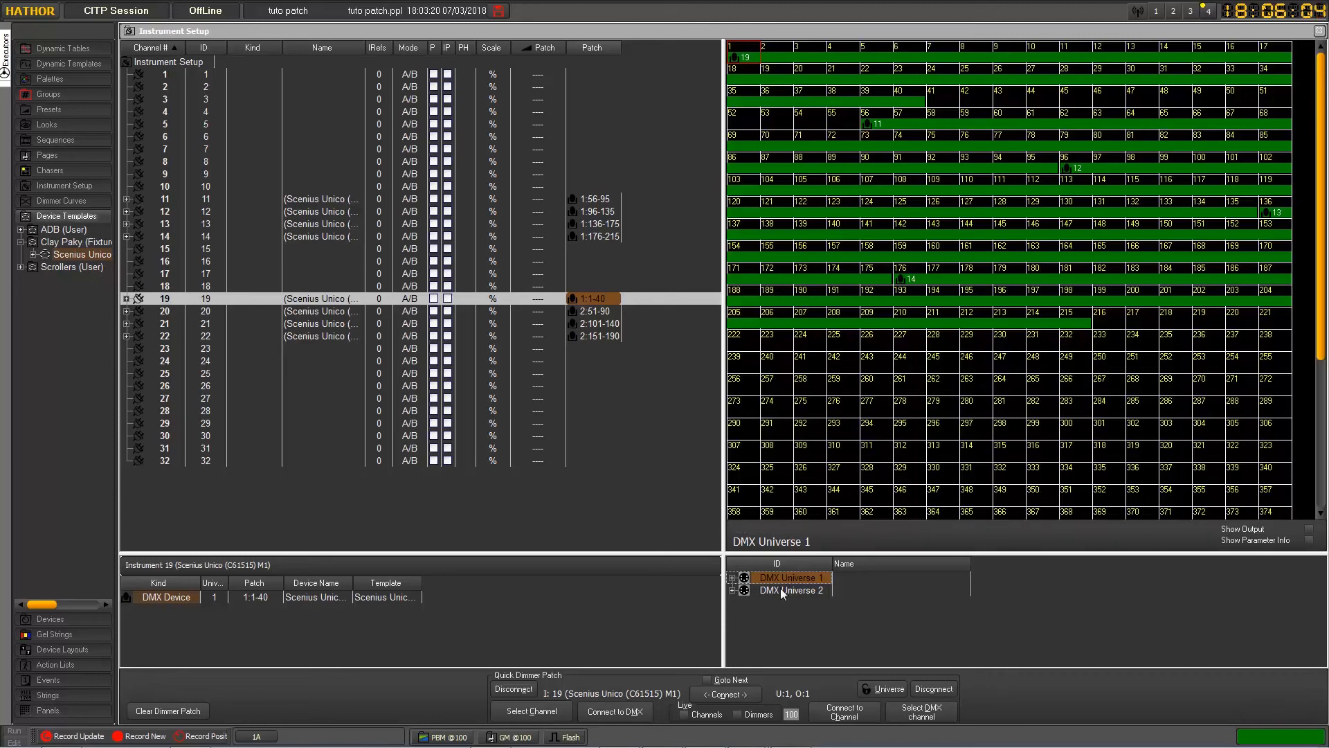
# Expand the device lists of both universes, enlarge their area, and move instrument 19's DMX device back to DMX Universe 2
pyautogui.click(731, 578)
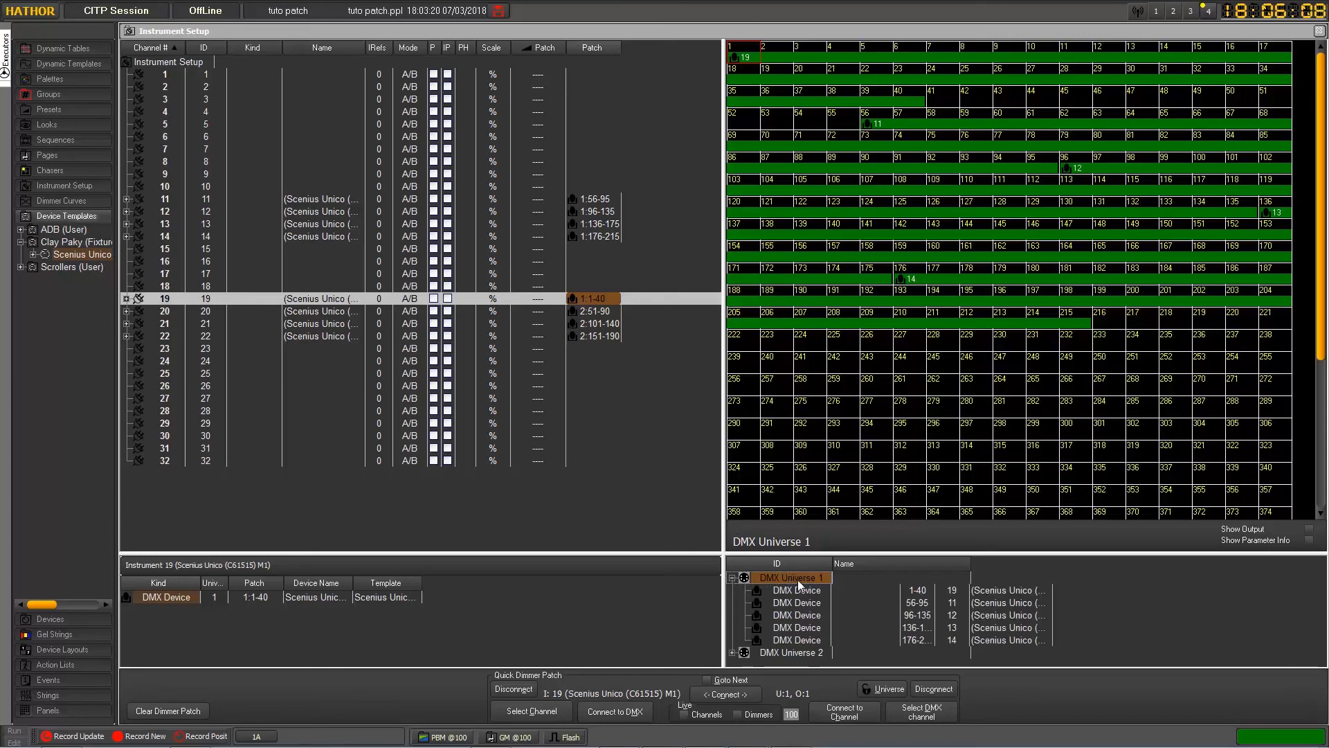
pyautogui.moveTo(849, 552); pyautogui.dragTo(849, 374)
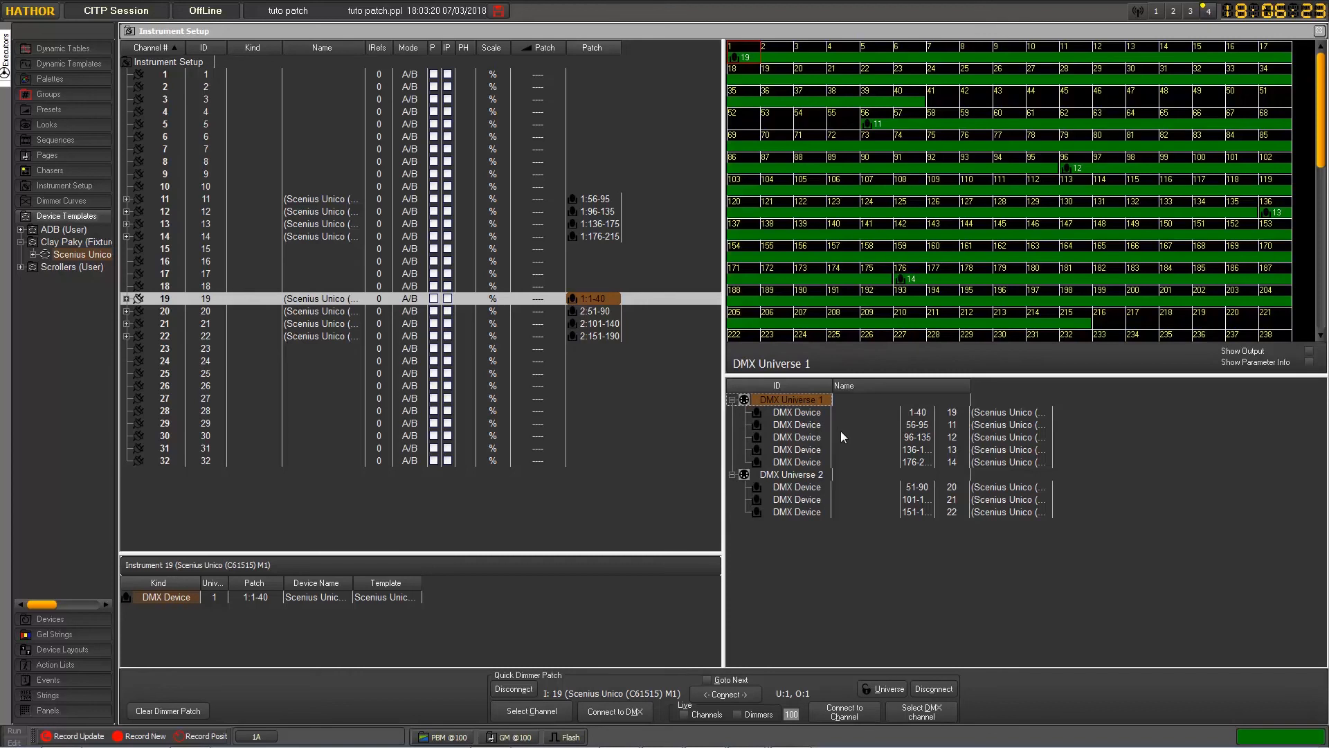
pyautogui.click(793, 412)
pyautogui.moveTo(809, 414); pyautogui.dragTo(802, 479)
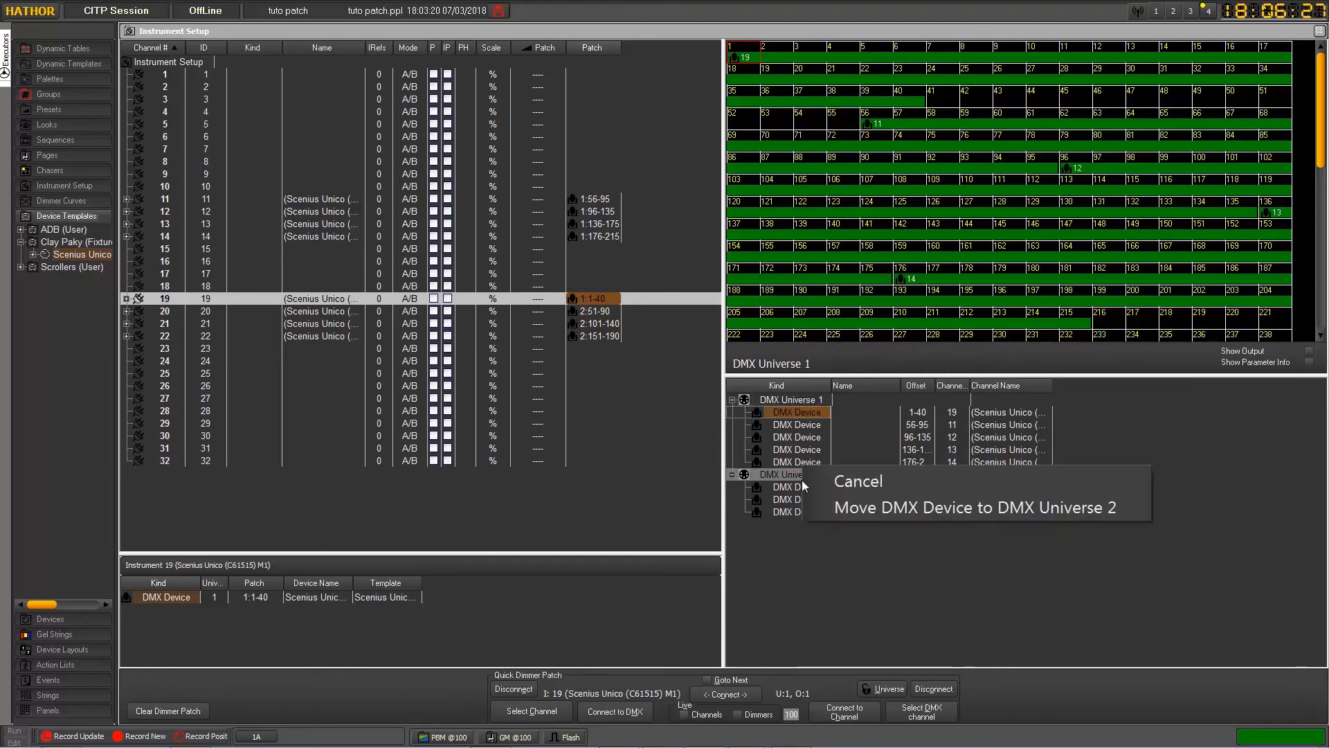
pyautogui.click(841, 515)
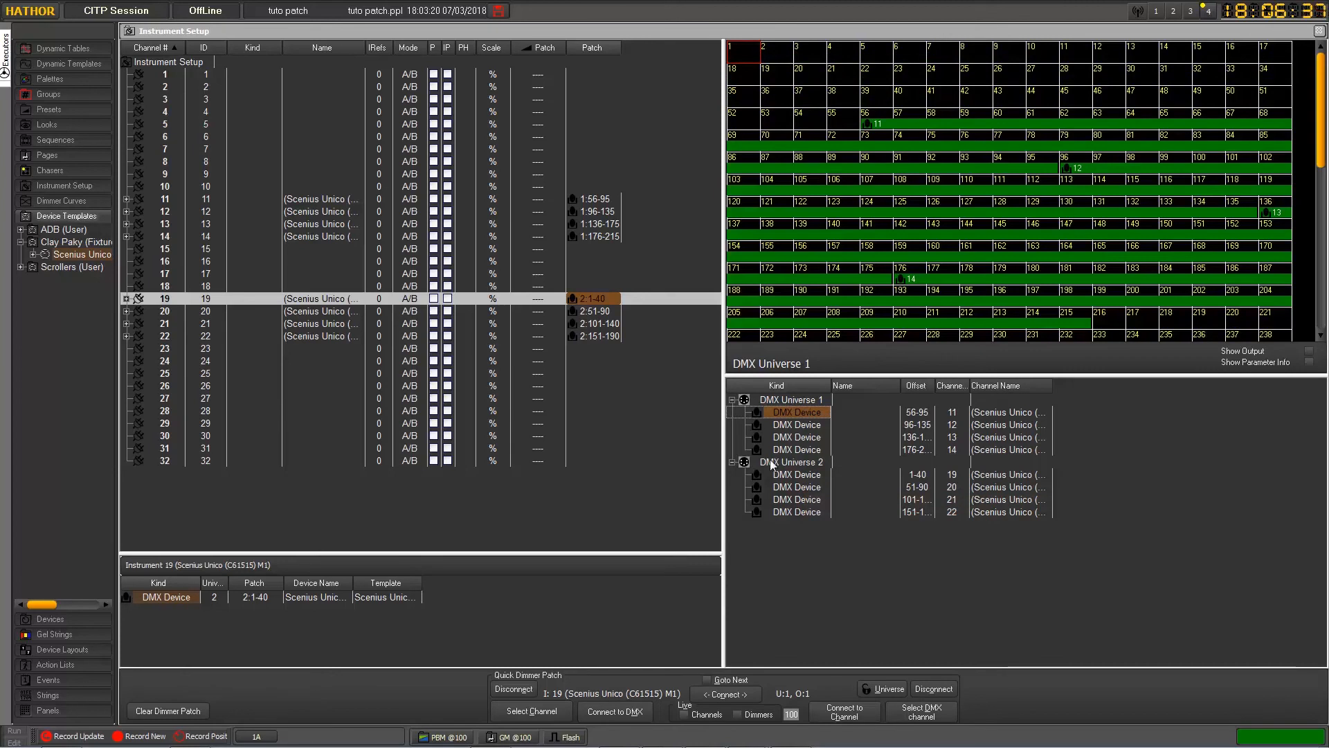
pyautogui.click(792, 462)
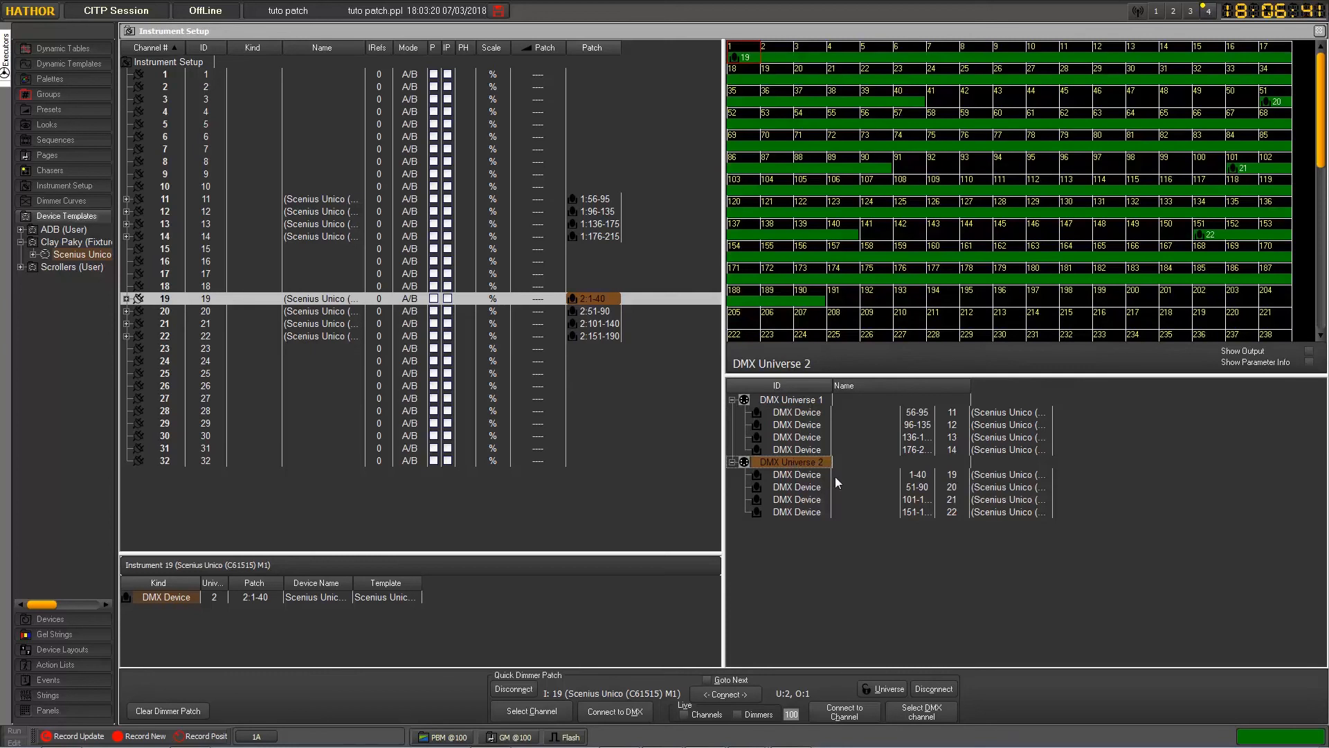
pyautogui.click(807, 414)
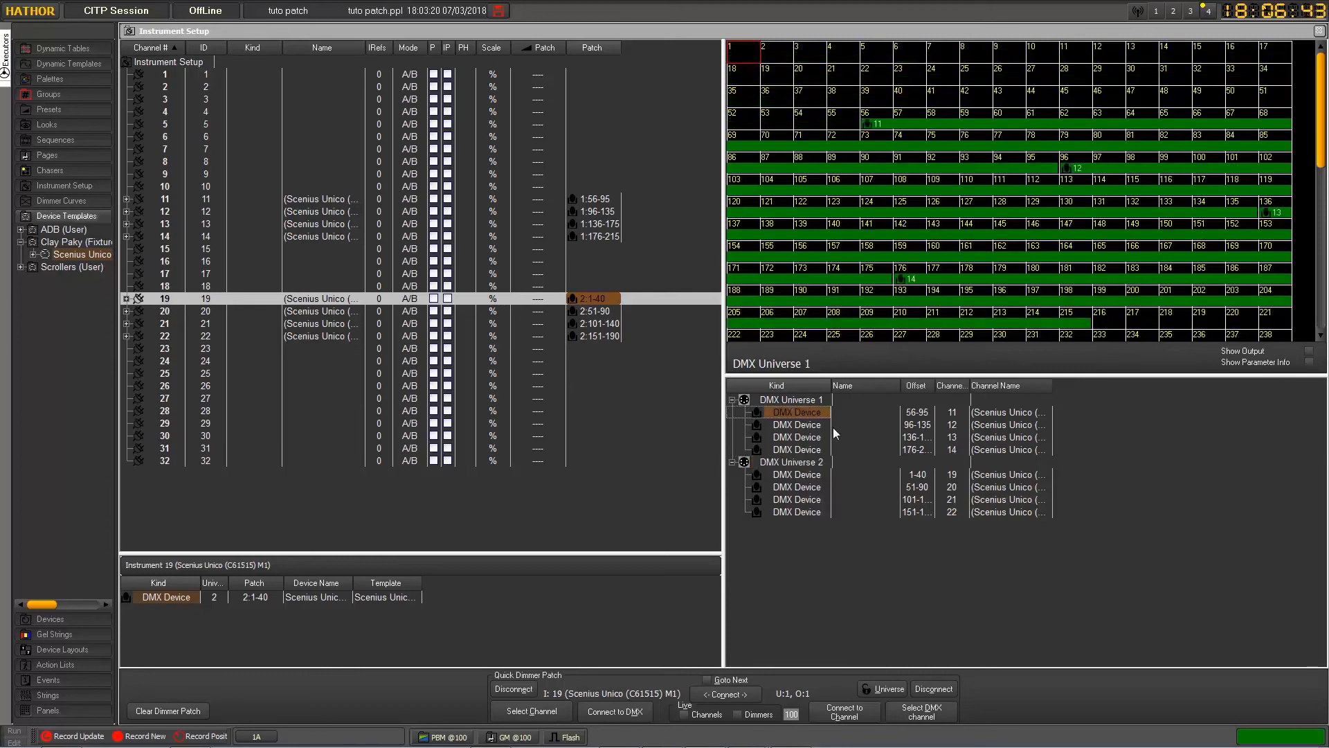
pyautogui.keyDown('shift'); pyautogui.click(799, 450); pyautogui.keyUp('shift')
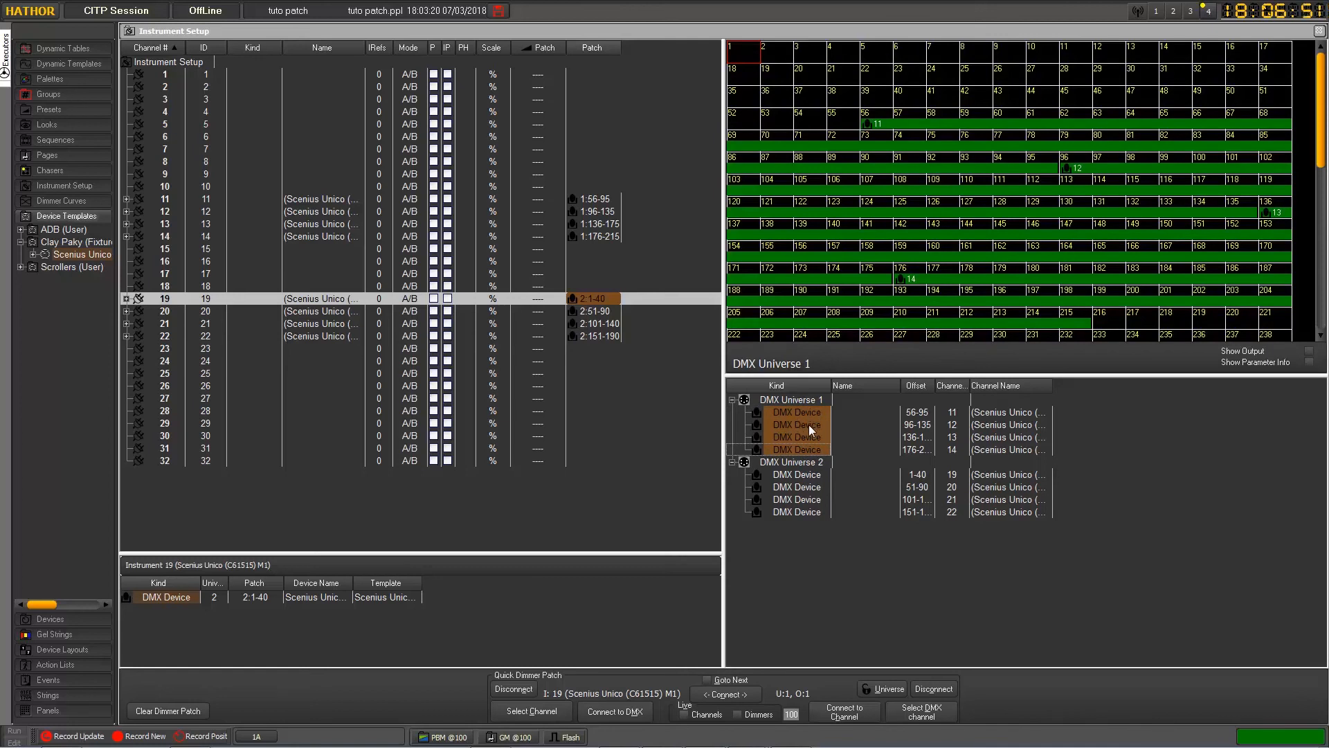
pyautogui.moveTo(796, 418); pyautogui.dragTo(788, 459)
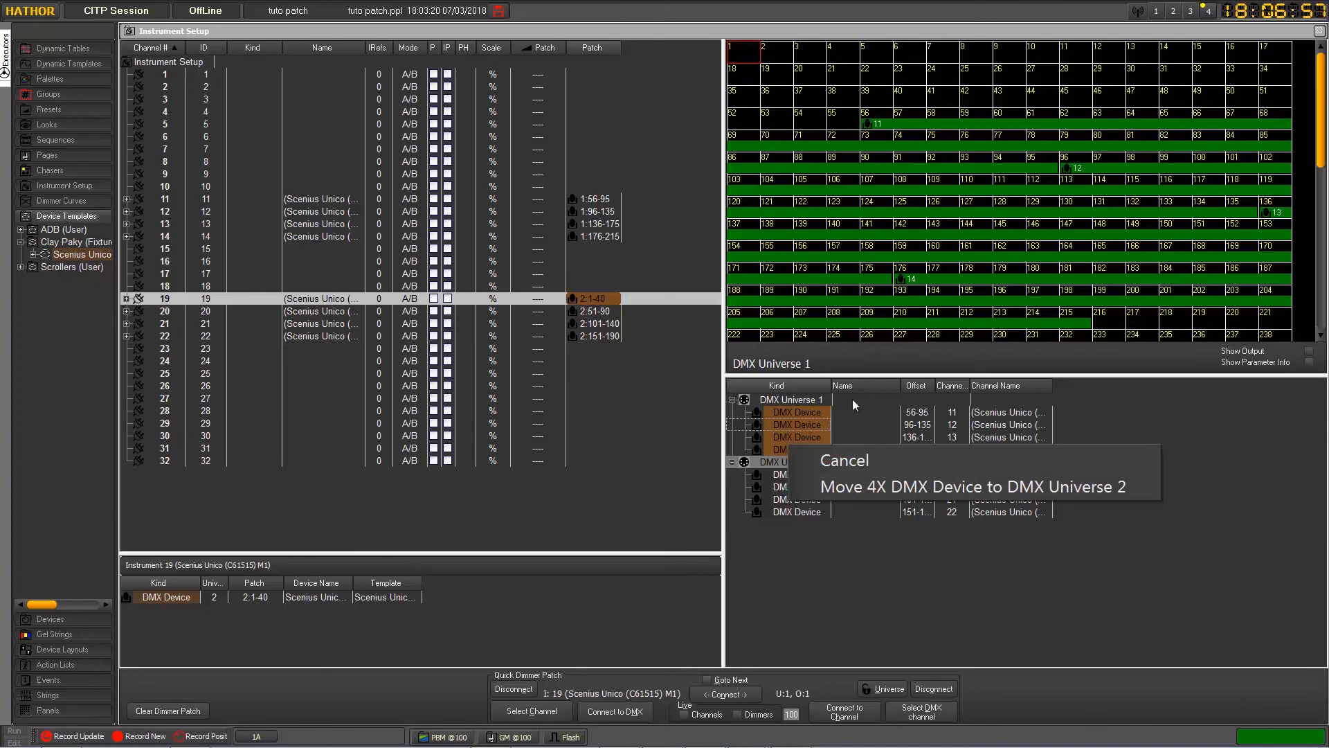
pyautogui.click(849, 463)
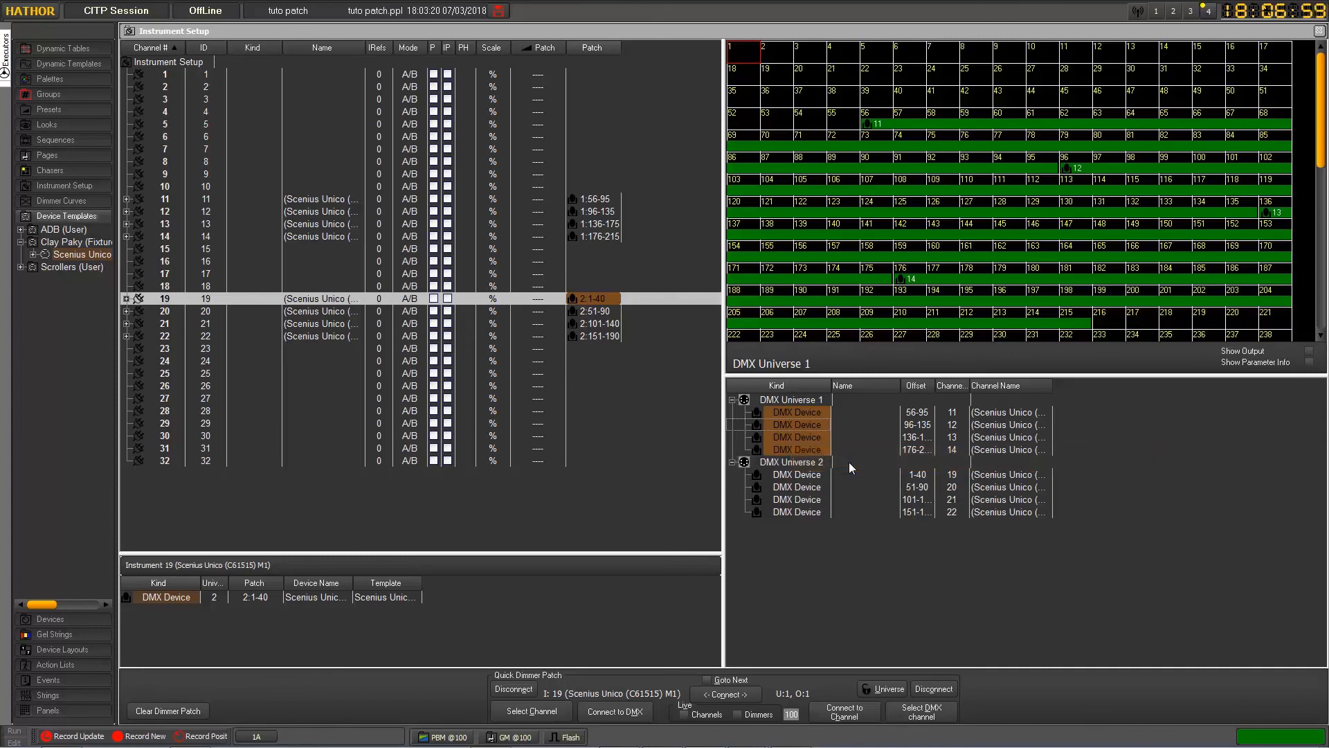
pyautogui.click(806, 401)
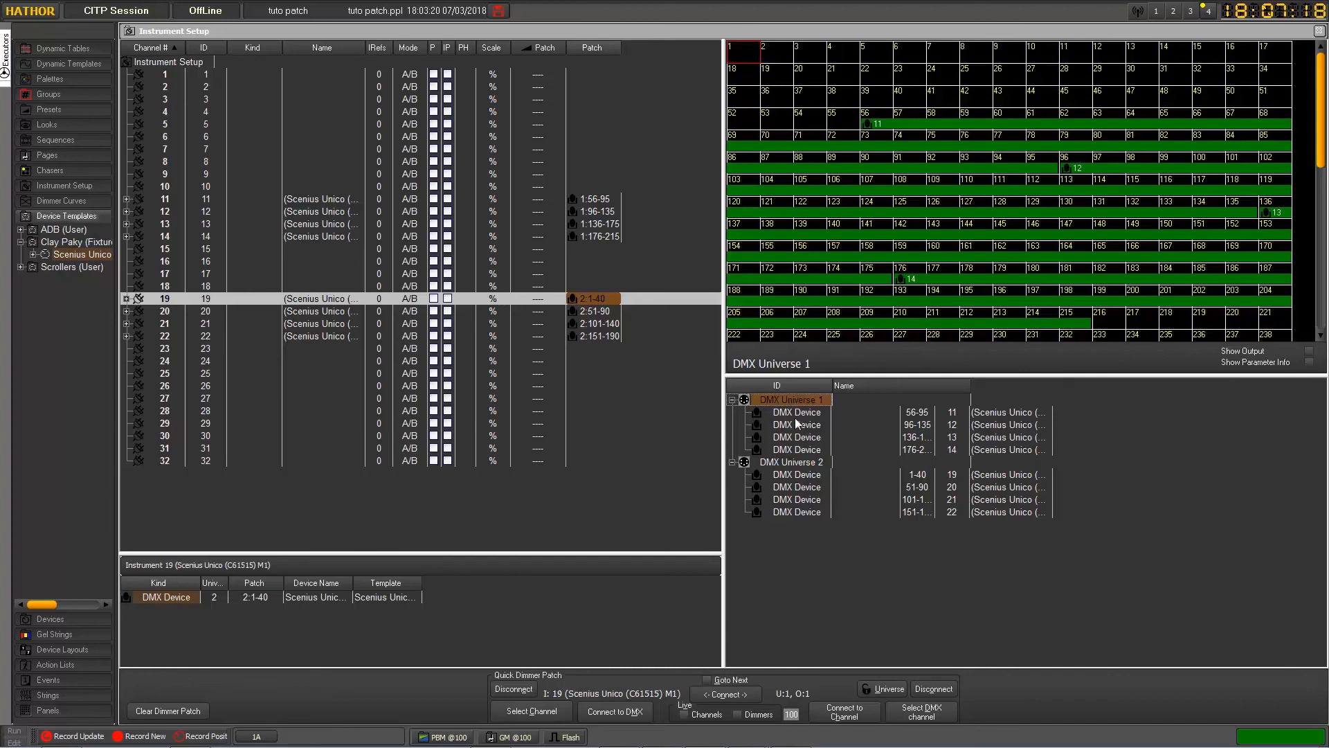
# Open a second Instrument Setup window, reposition it beside the first window's universe list, and enlarge its own universe list
pyautogui.rightClick(72, 216)
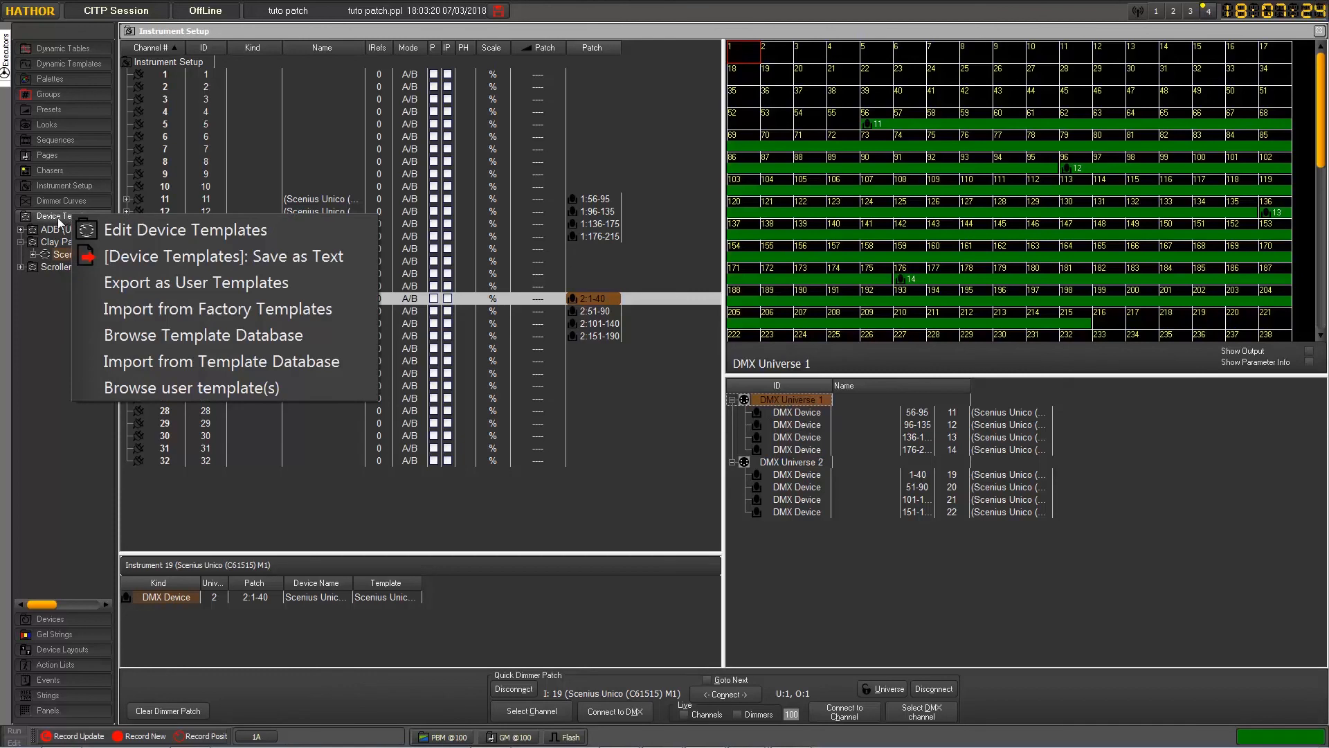
pyautogui.rightClick(72, 187)
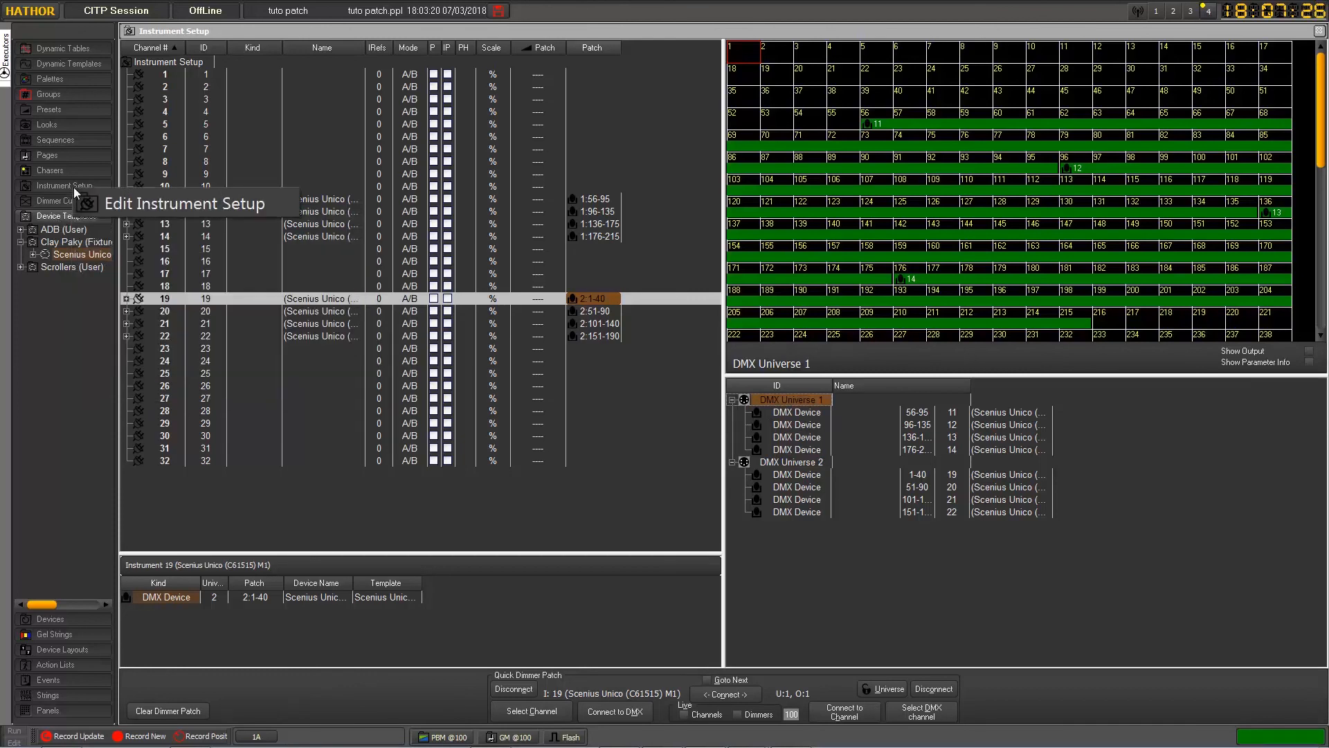
pyautogui.click(95, 205)
pyautogui.moveTo(252, 177); pyautogui.dragTo(146, 85)
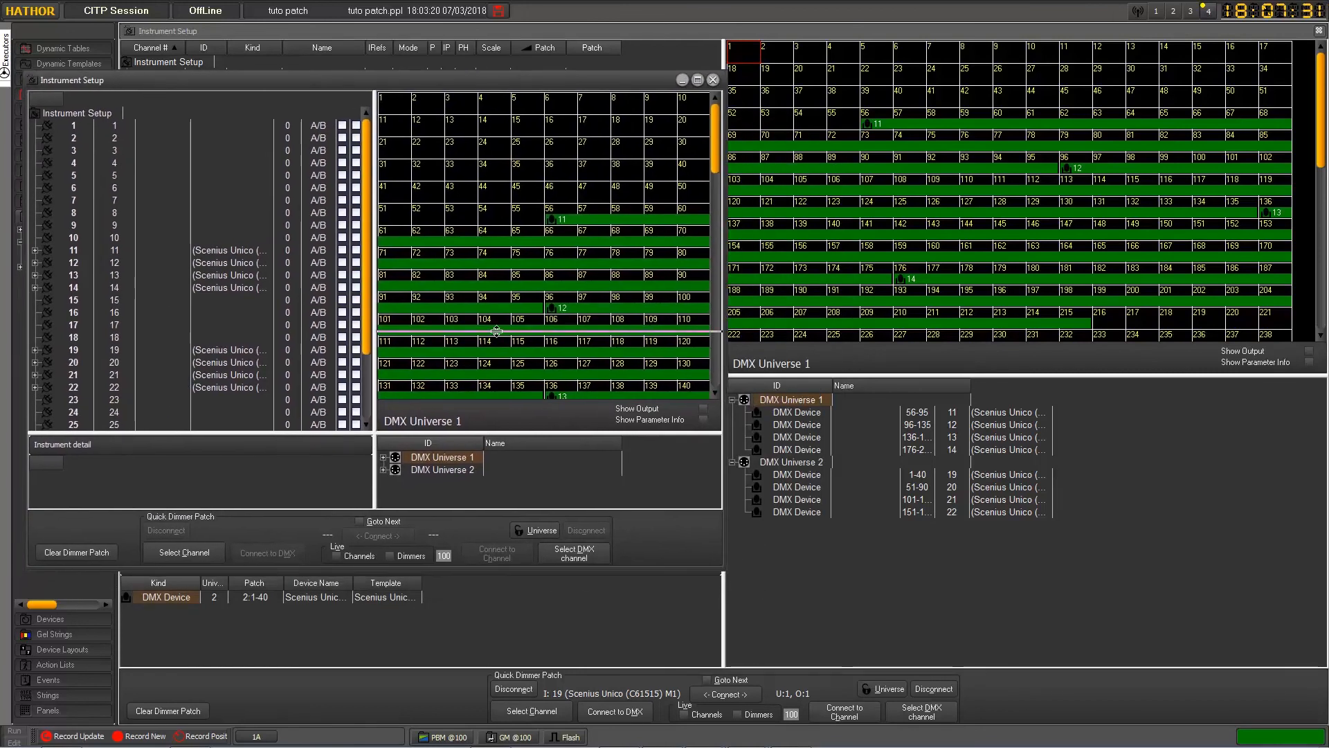
pyautogui.moveTo(490, 387); pyautogui.dragTo(493, 135)
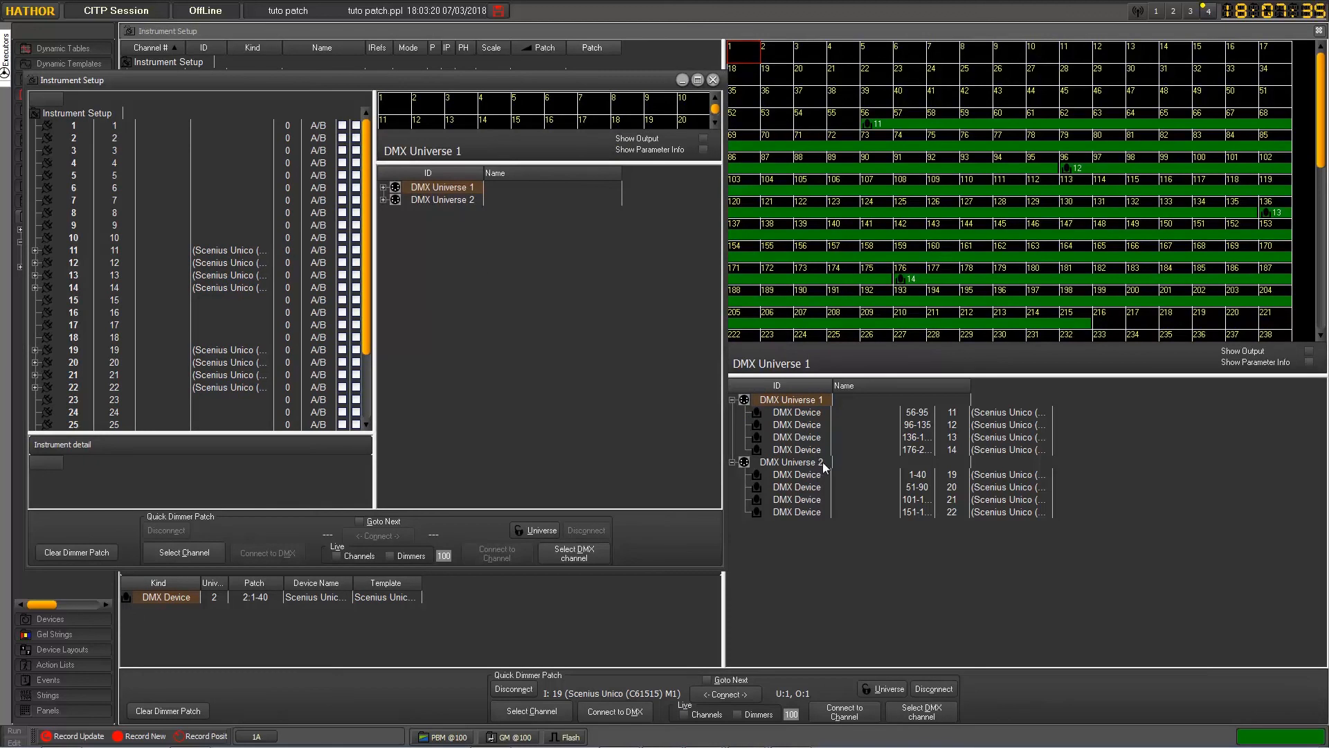
# Move instrument 19's DMX device to DMX Universe 1 in the second Instrument Setup window, and close that window
pyautogui.click(807, 412)
pyautogui.click(800, 475)
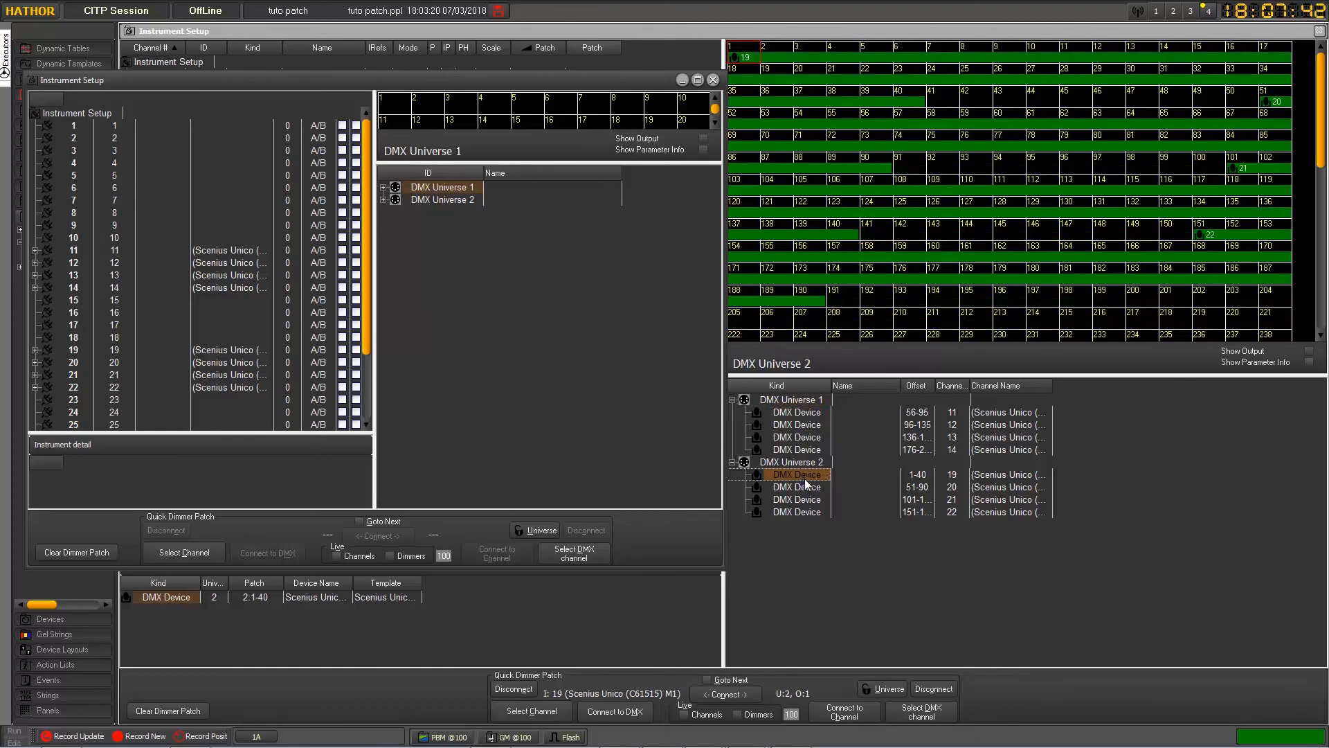
pyautogui.moveTo(806, 480); pyautogui.dragTo(437, 188)
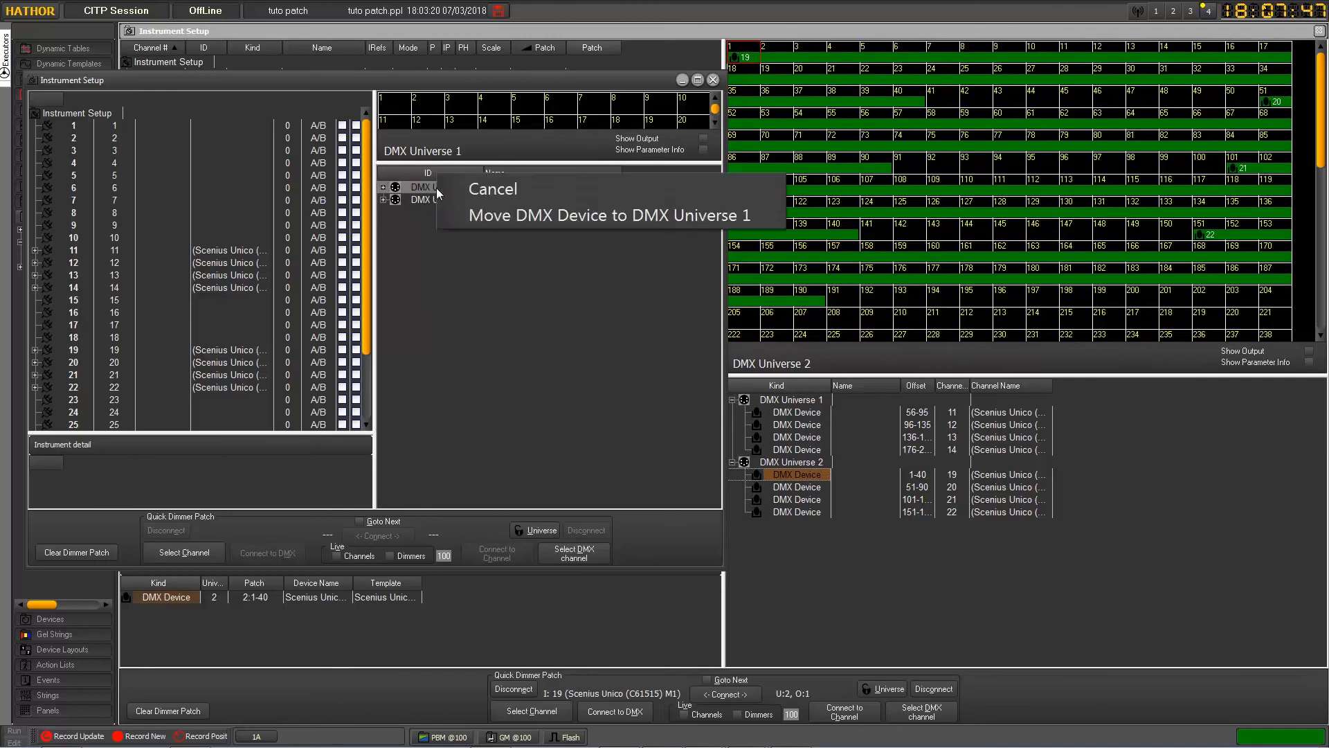
pyautogui.click(467, 214)
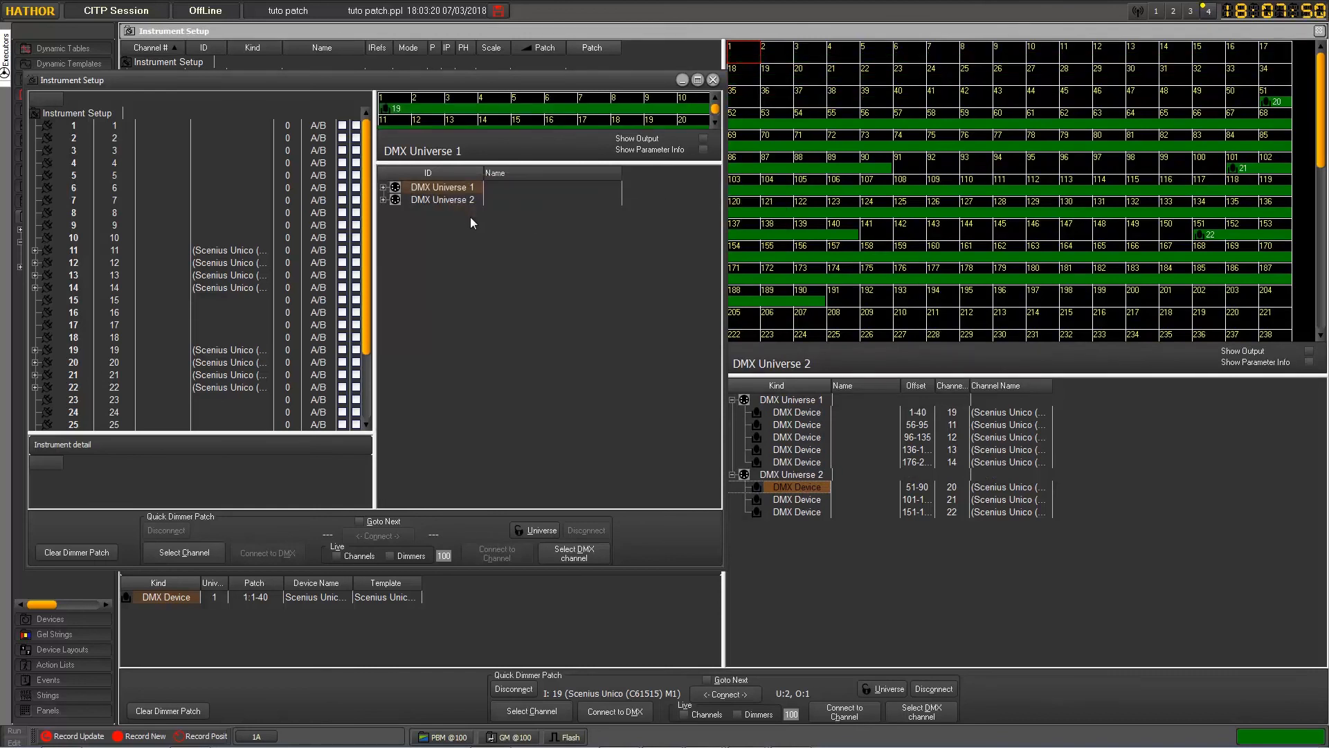
pyautogui.click(800, 410)
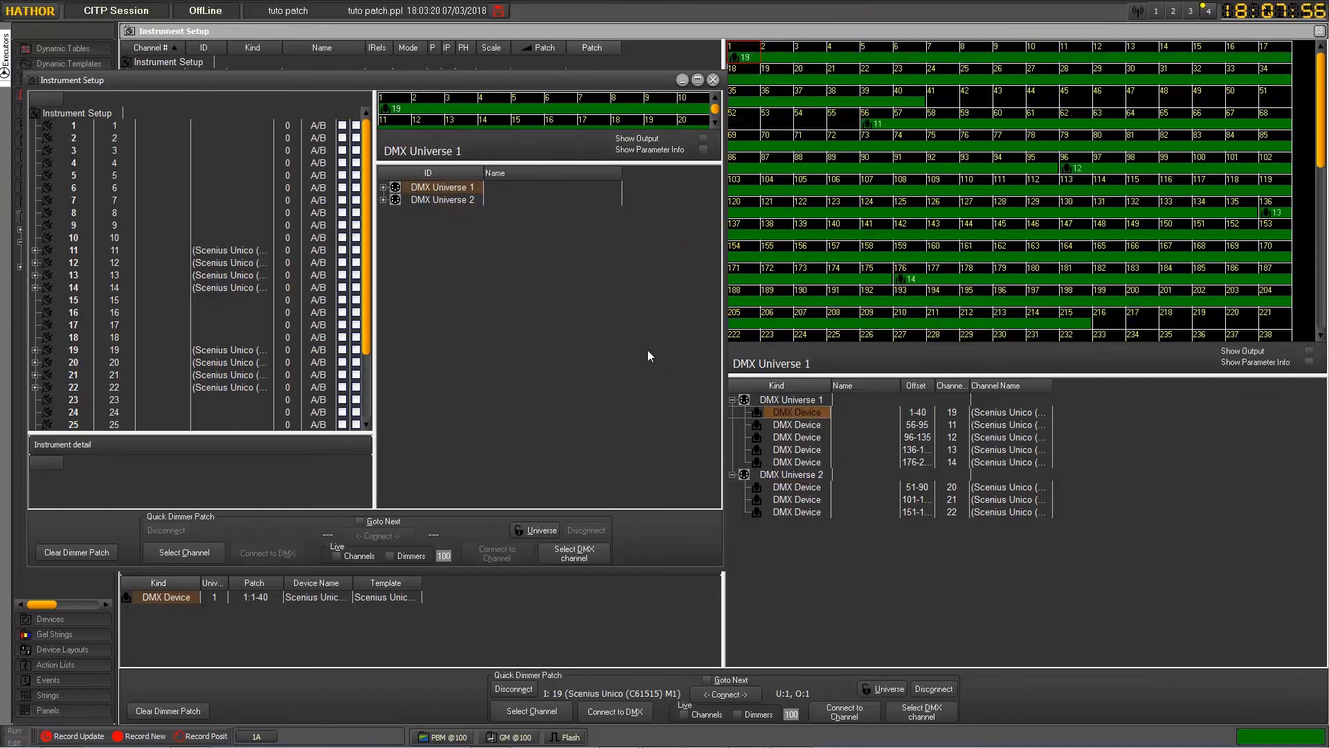
pyautogui.click(713, 81)
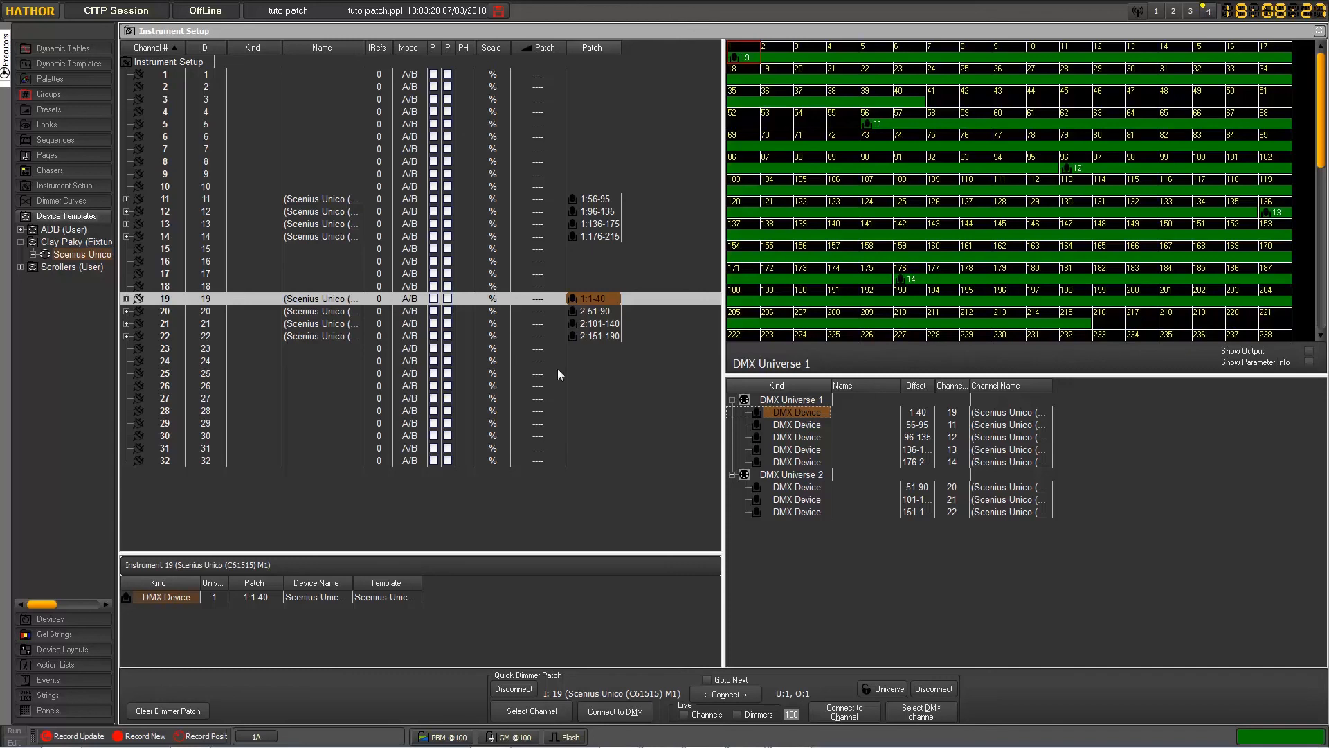
# Patch instrument 25 to the three DMX addresses 291, 293 and 295 of DMX Universe 1
pyautogui.scroll(-3, 961, 255)
pyautogui.scroll(-8, 959, 254)
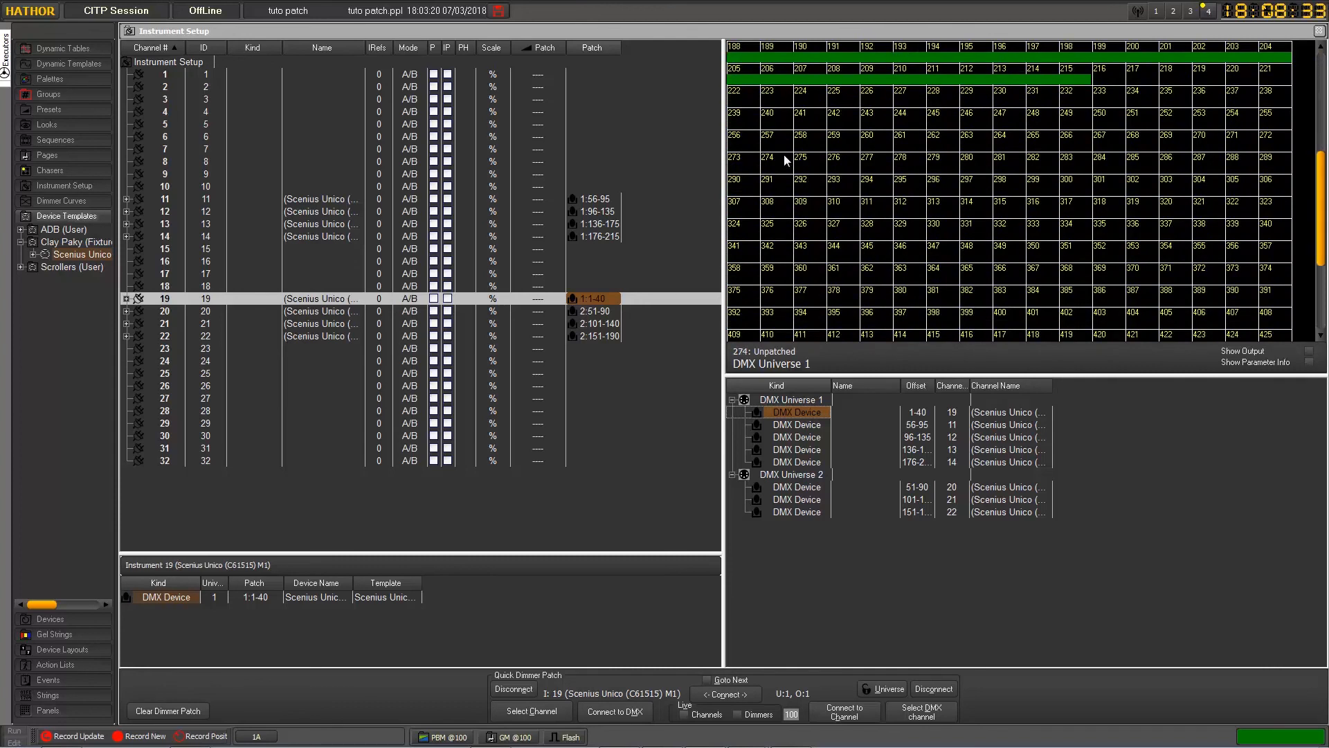
pyautogui.click(741, 136)
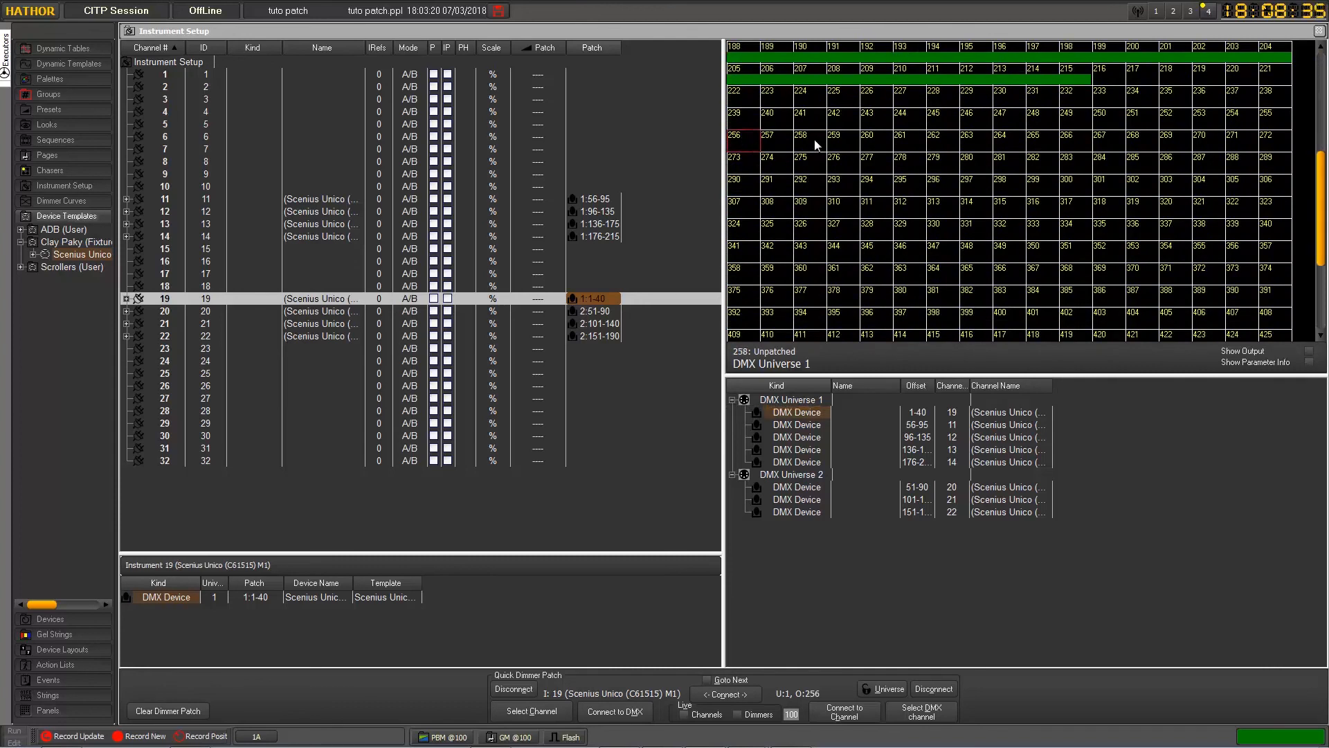
pyautogui.keyDown('shift'); pyautogui.click(807, 147); pyautogui.keyUp('shift')
pyautogui.click(749, 163)
pyautogui.click(738, 144)
pyautogui.click(775, 184)
pyautogui.moveTo(775, 184); pyautogui.dragTo(229, 372)
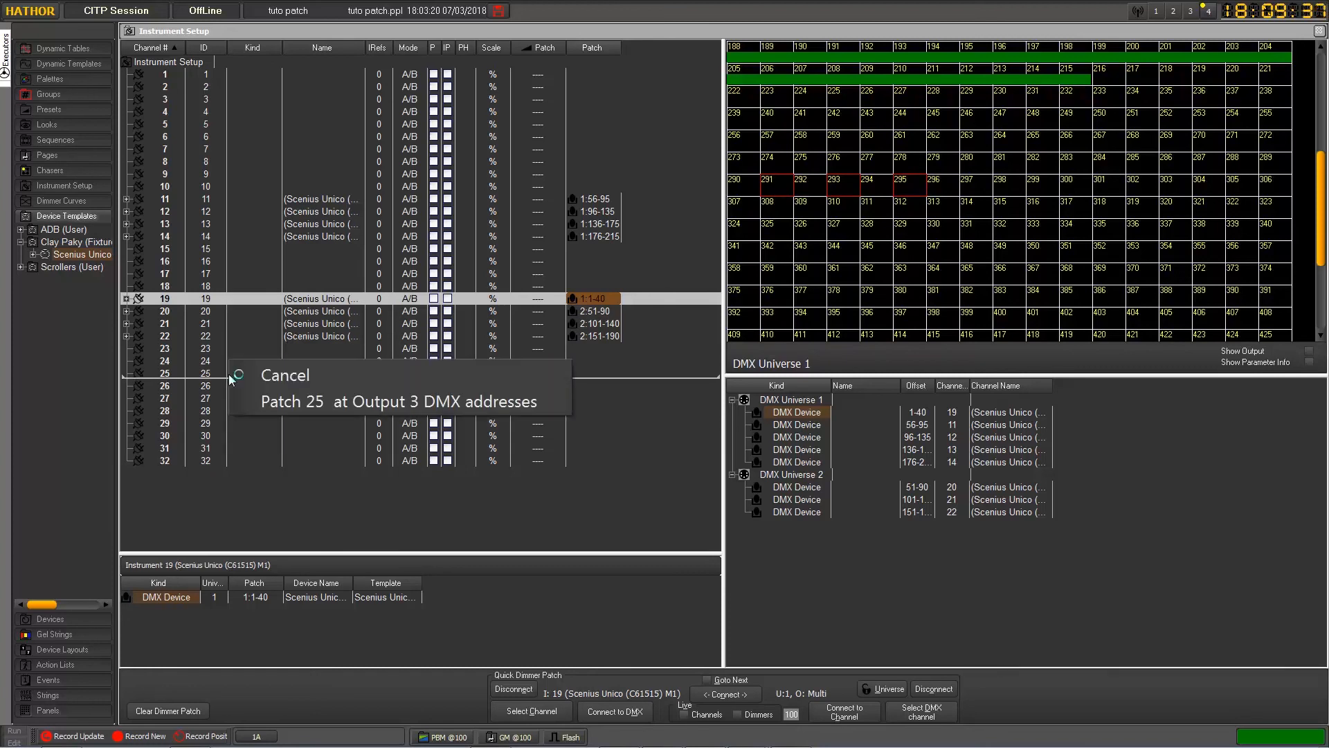
pyautogui.click(339, 403)
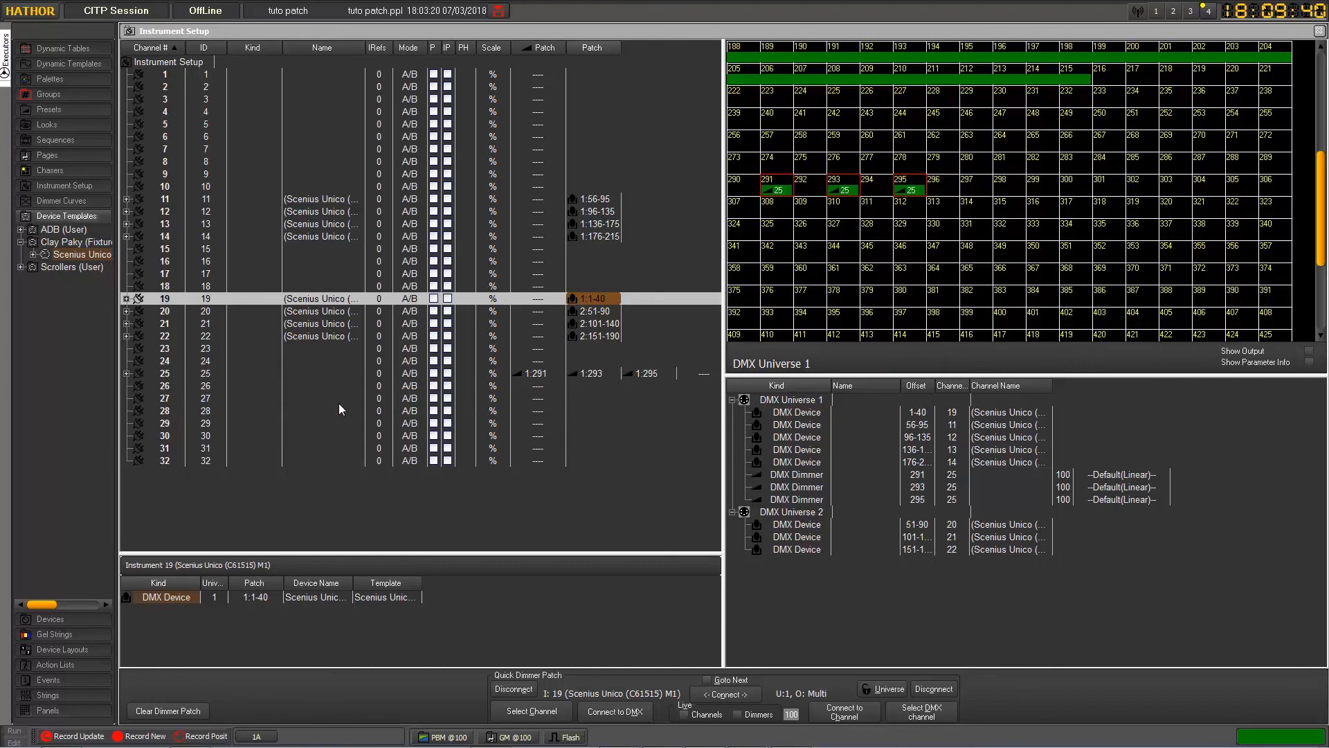